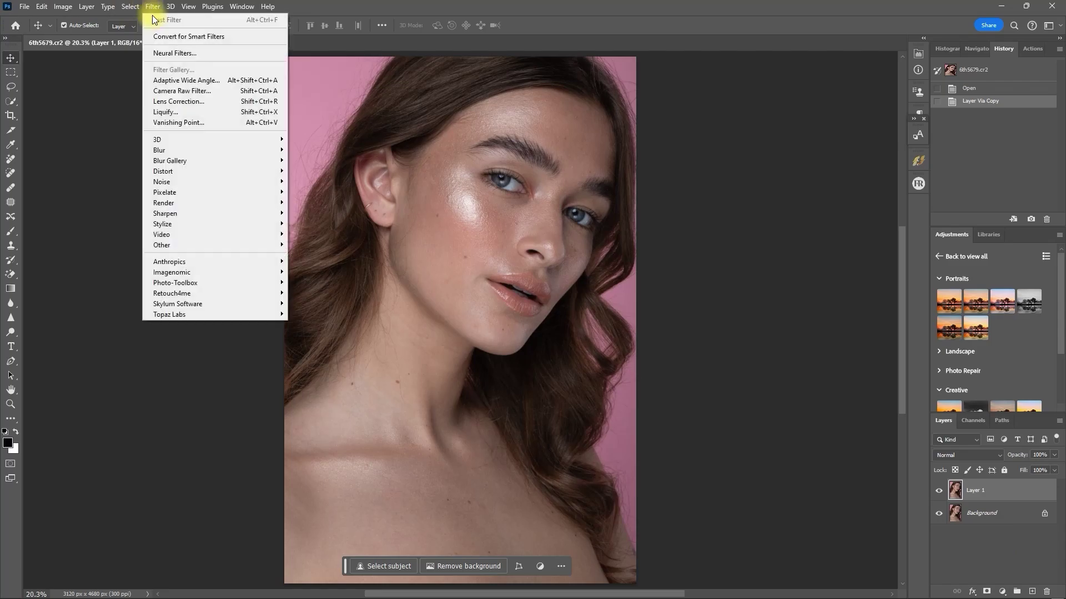
# - Preview the portrait in Retouch4me Heal, adjusting its sensitivity and zooming in and out
pyautogui.click(774, 28)
pyautogui.moveTo(775, 32); pyautogui.dragTo(804, 31)
pyautogui.scroll(1, 533, 221)
pyautogui.scroll(2, 533, 221)
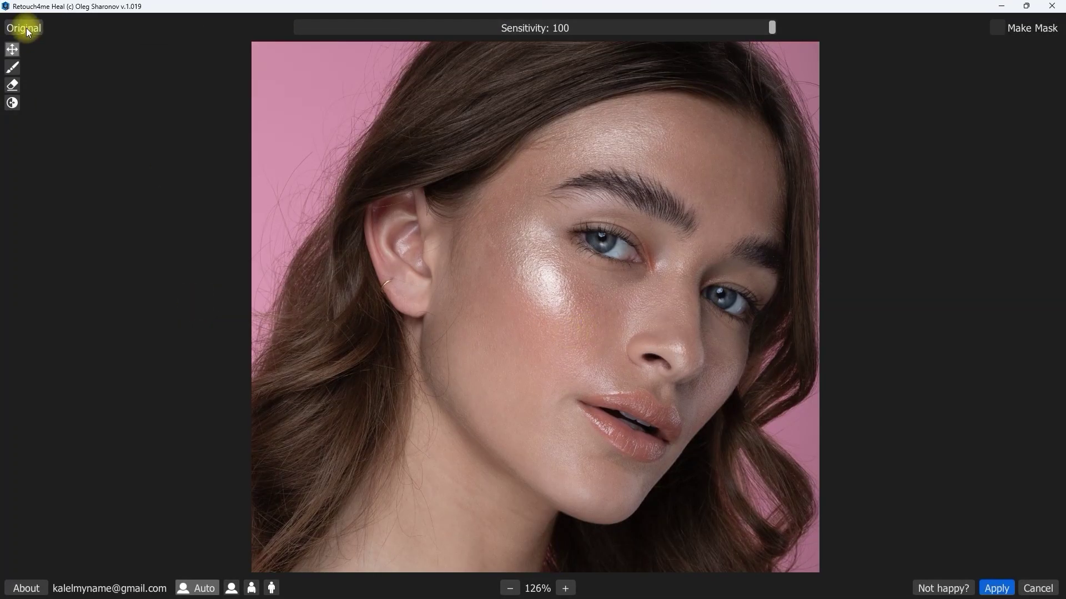
pyautogui.scroll(-1, 497, 443)
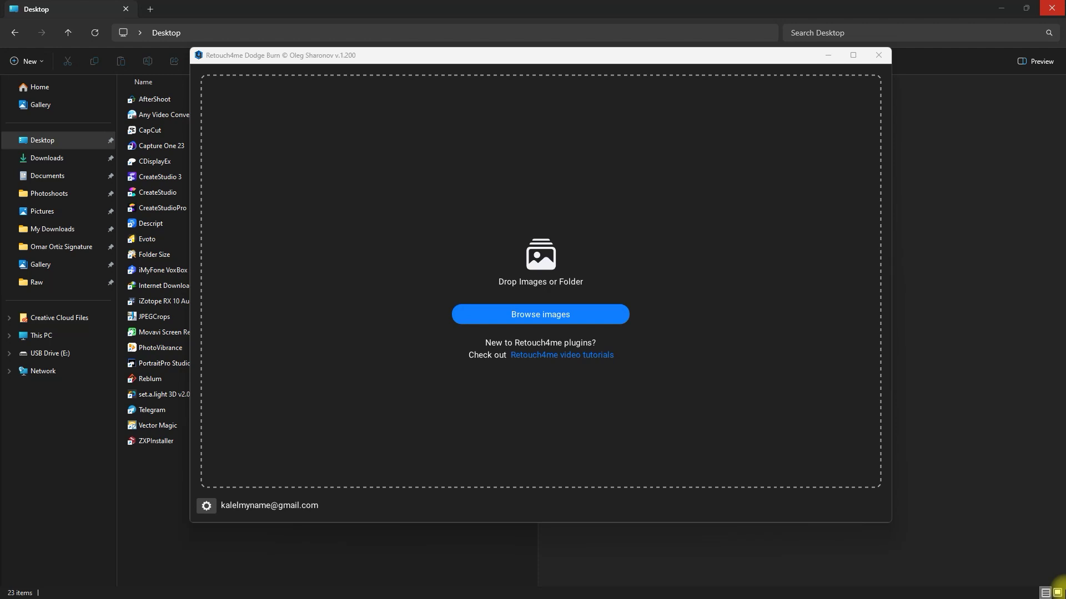
# - Load Nelle.jpg from the Downloads folder into Retouch4me Dodge Burn
pyautogui.click(585, 318)
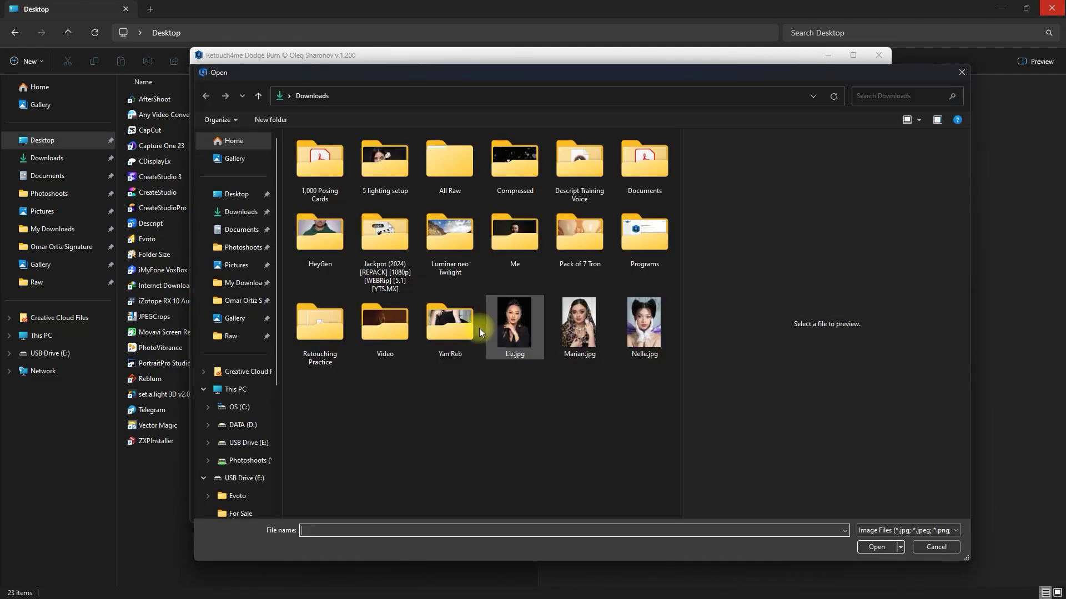
pyautogui.click(644, 324)
pyautogui.click(876, 546)
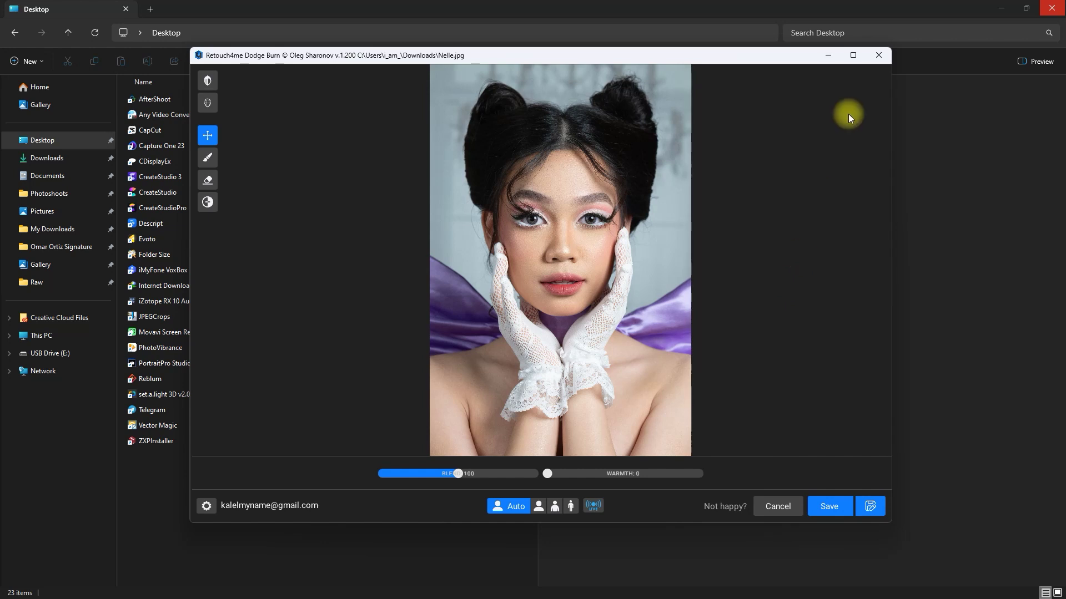
# - Maximize the window, zoom in, and compare Nelle's retouch with the original and the mask
pyautogui.click(853, 55)
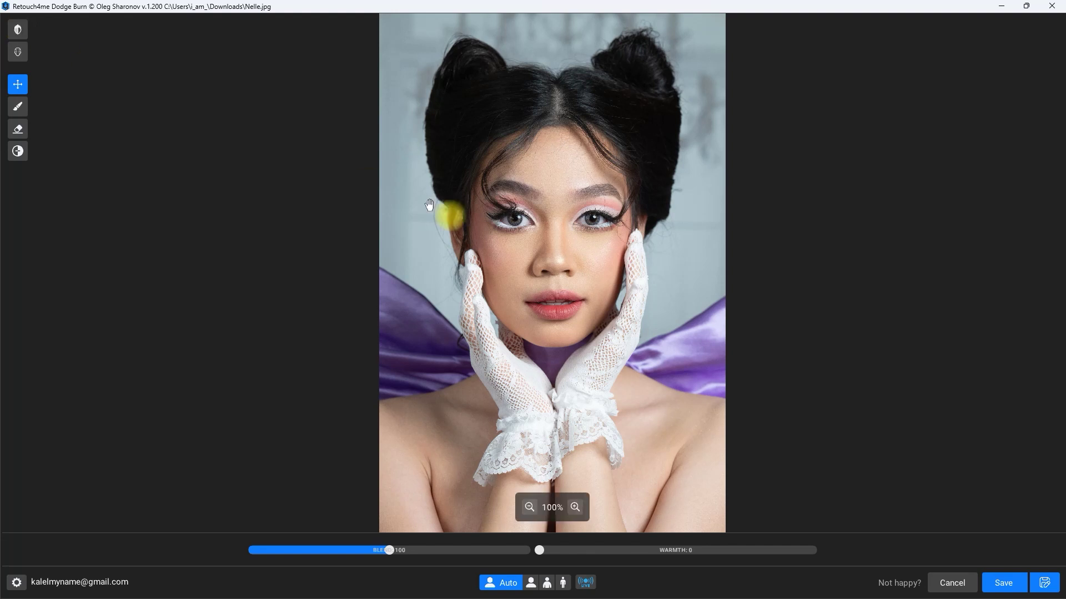
pyautogui.scroll(3, 528, 201)
pyautogui.scroll(1, 528, 249)
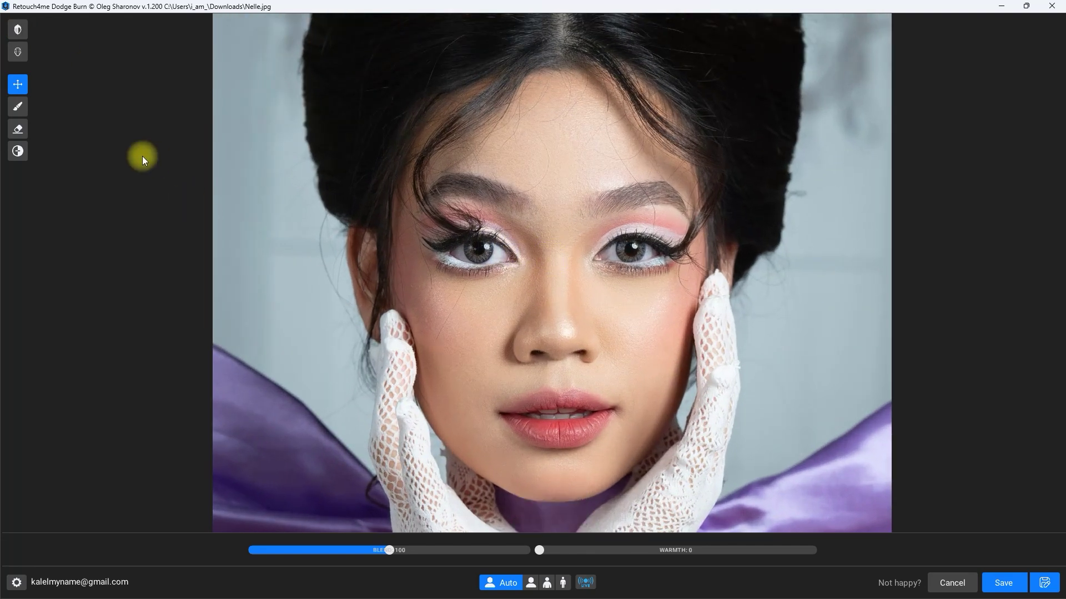
pyautogui.click(19, 31)
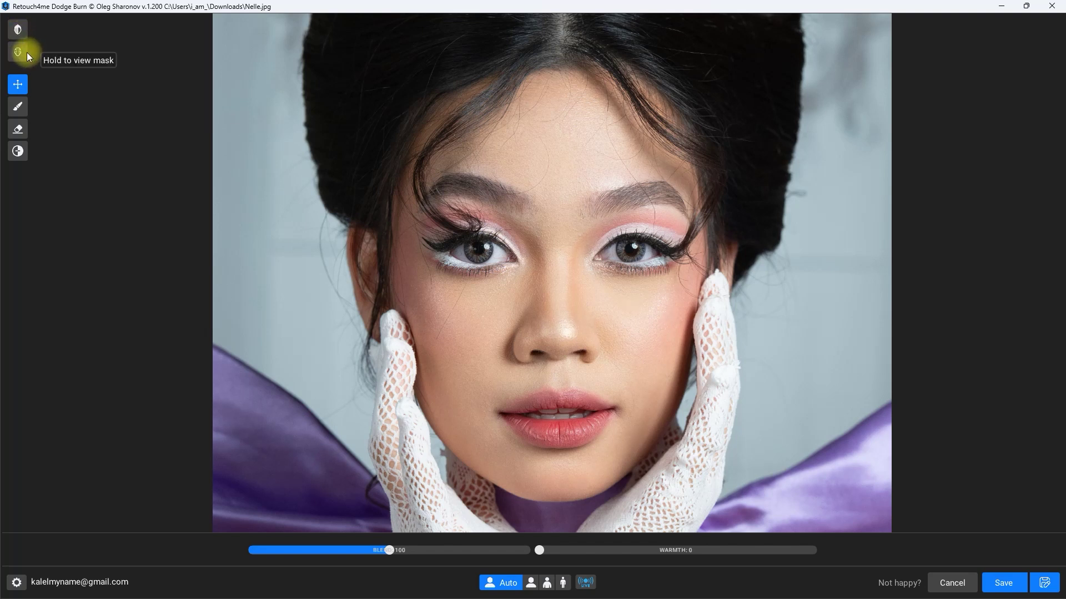
pyautogui.click(21, 52)
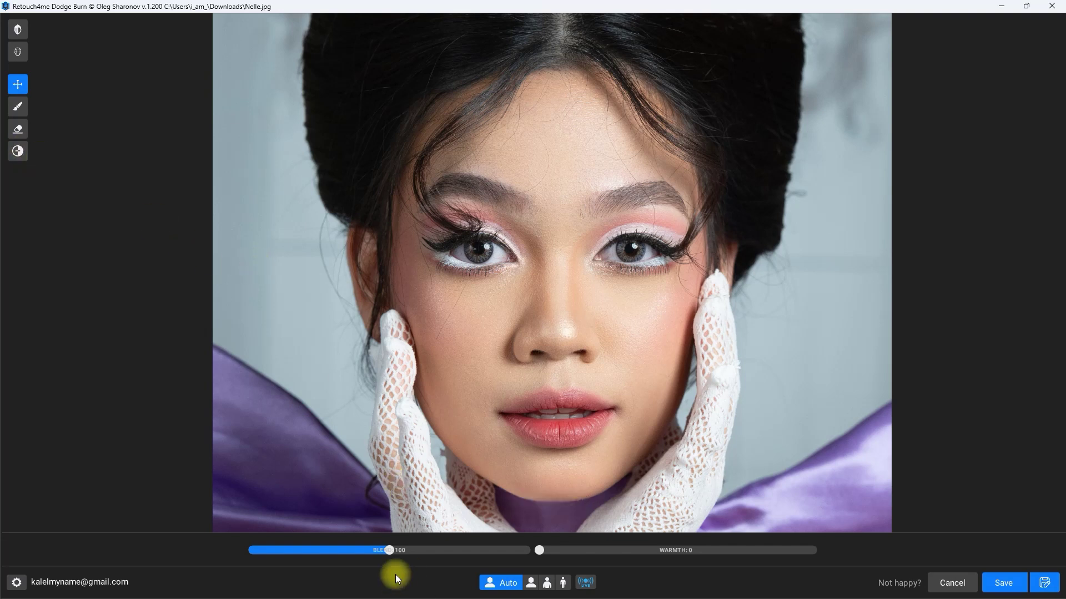
# - Raise the blend to 200 and compare Nelle's retouch with the original photo
pyautogui.moveTo(390, 551); pyautogui.dragTo(522, 549)
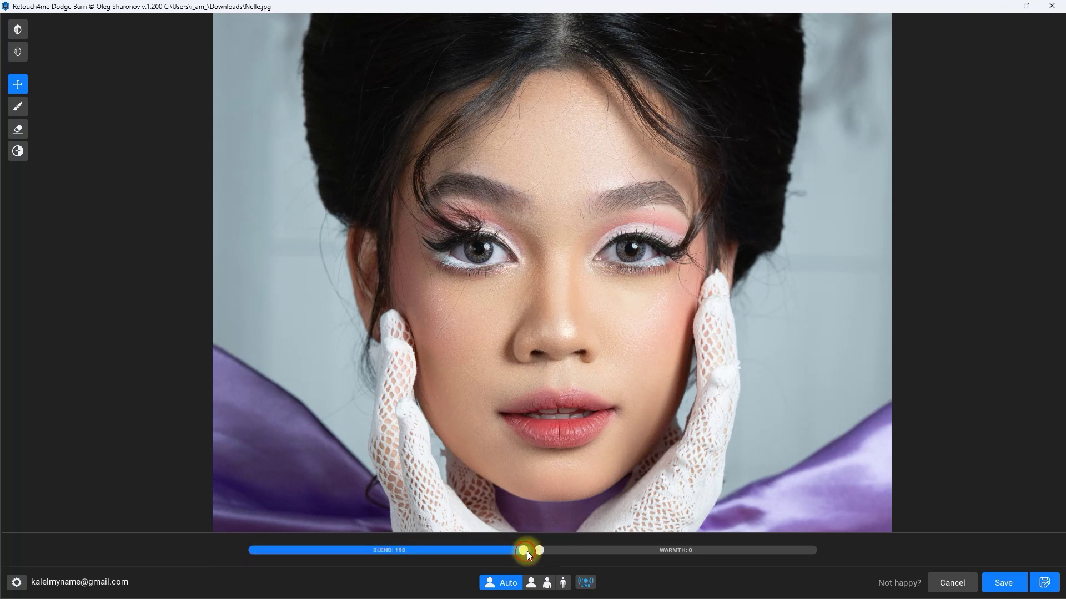
pyautogui.click(19, 30)
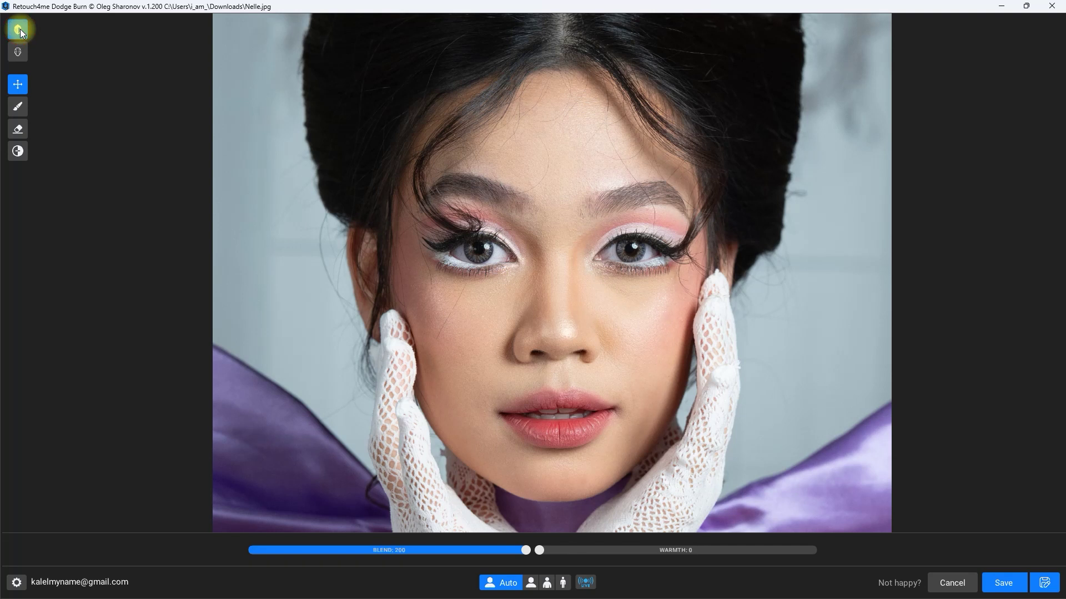
pyautogui.click(19, 30)
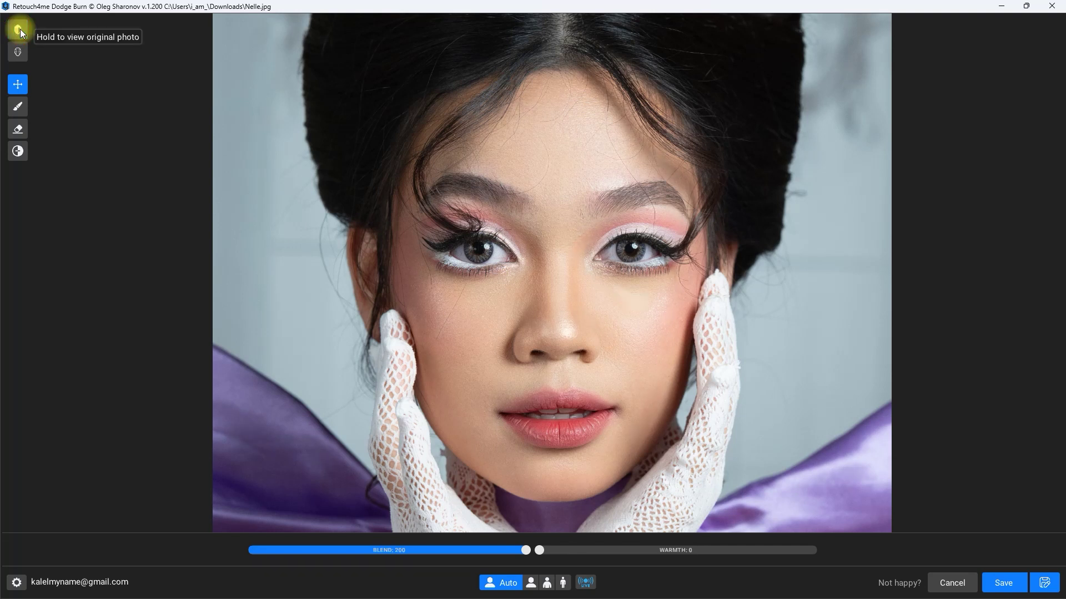
pyautogui.click(19, 30)
pyautogui.click(20, 32)
pyautogui.click(20, 30)
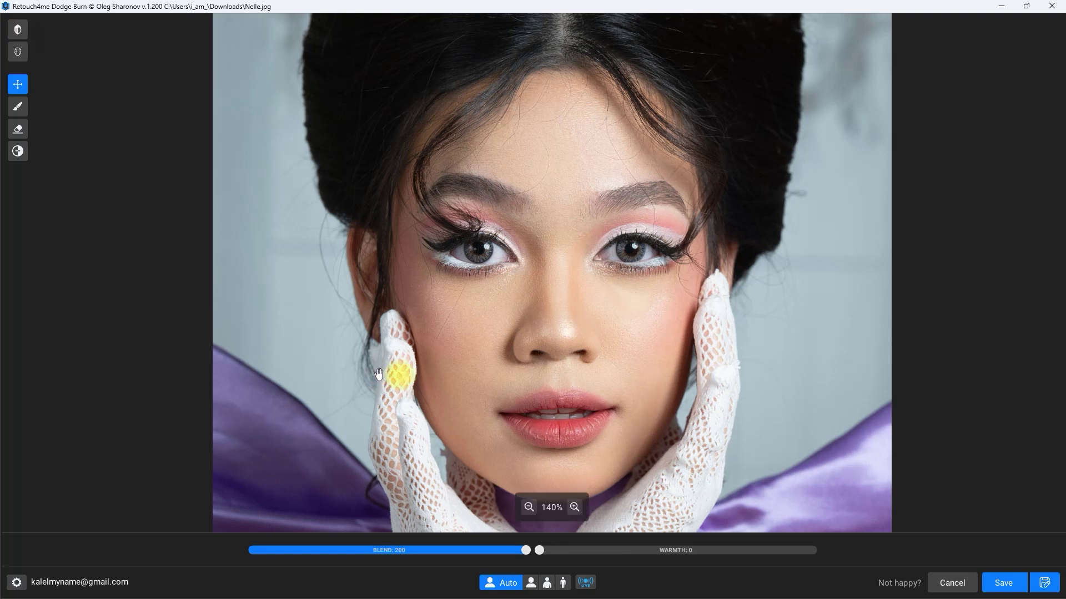
# - Try the warmth slider, zoom out to the full portrait, and compare it again
pyautogui.moveTo(541, 552); pyautogui.dragTo(477, 561)
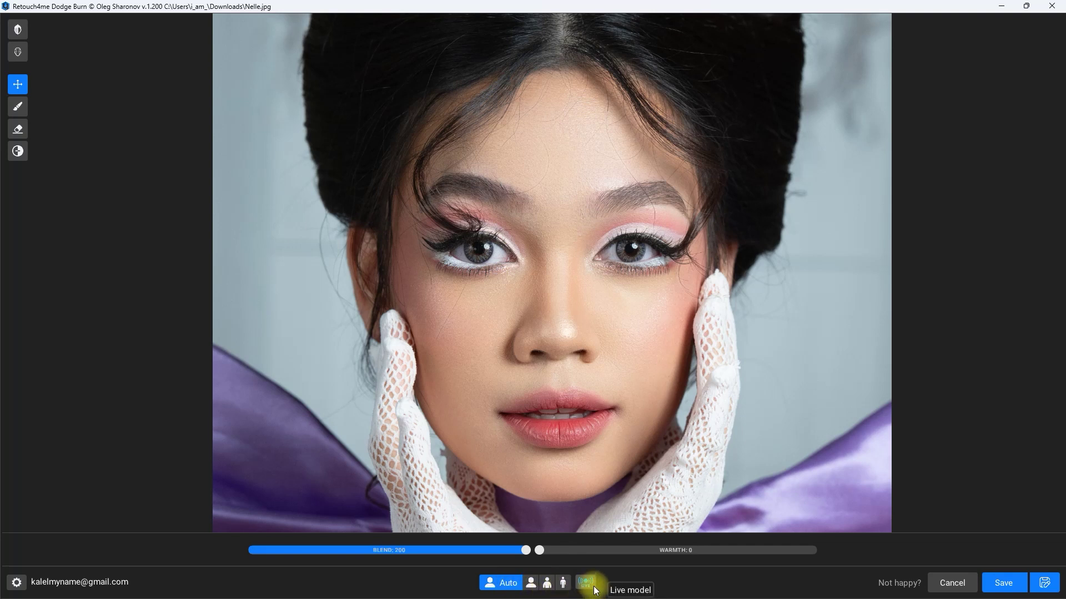
pyautogui.scroll(-3, 537, 380)
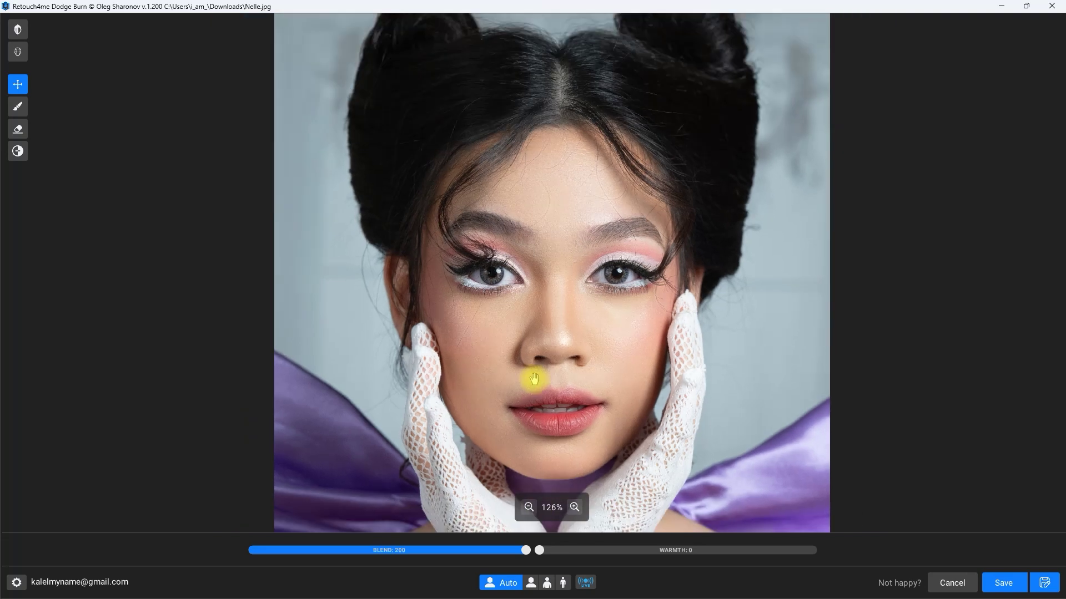
pyautogui.scroll(-2, 536, 380)
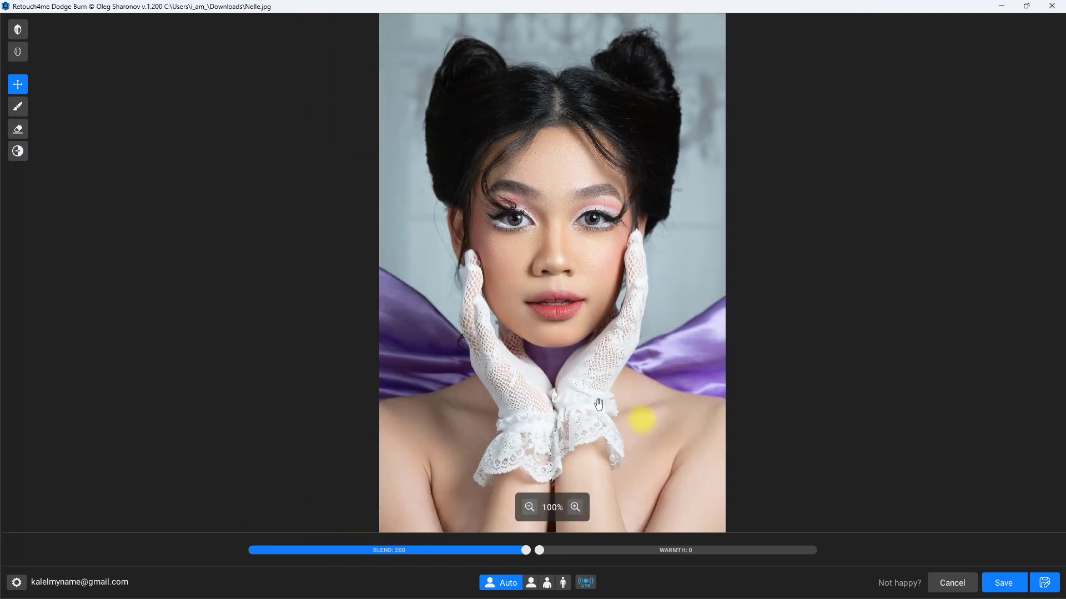
pyautogui.click(20, 29)
pyautogui.click(21, 30)
pyautogui.click(21, 29)
pyautogui.click(22, 29)
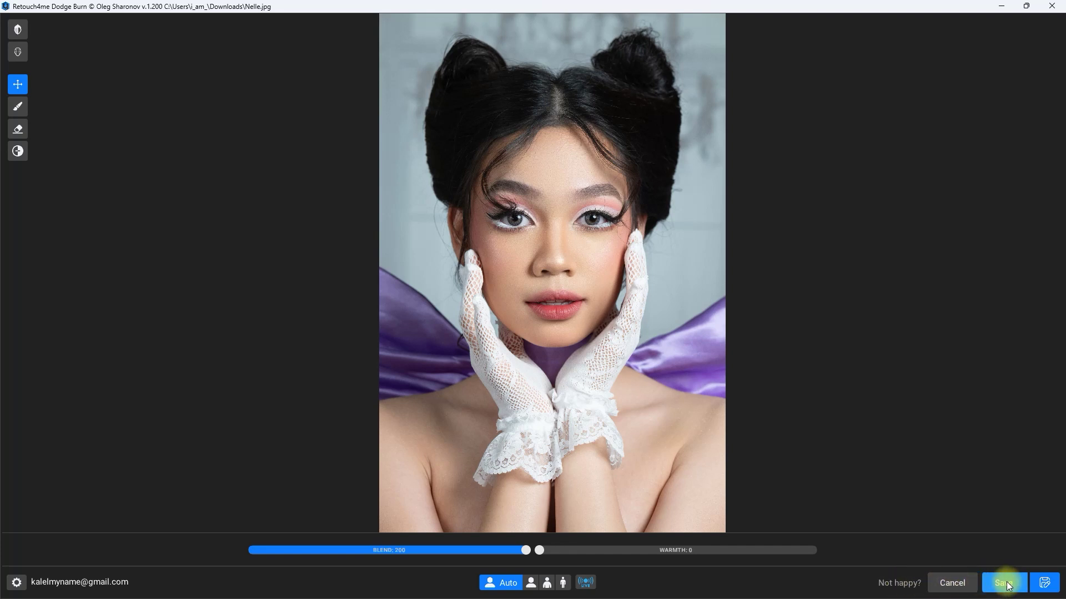
pyautogui.click(1043, 583)
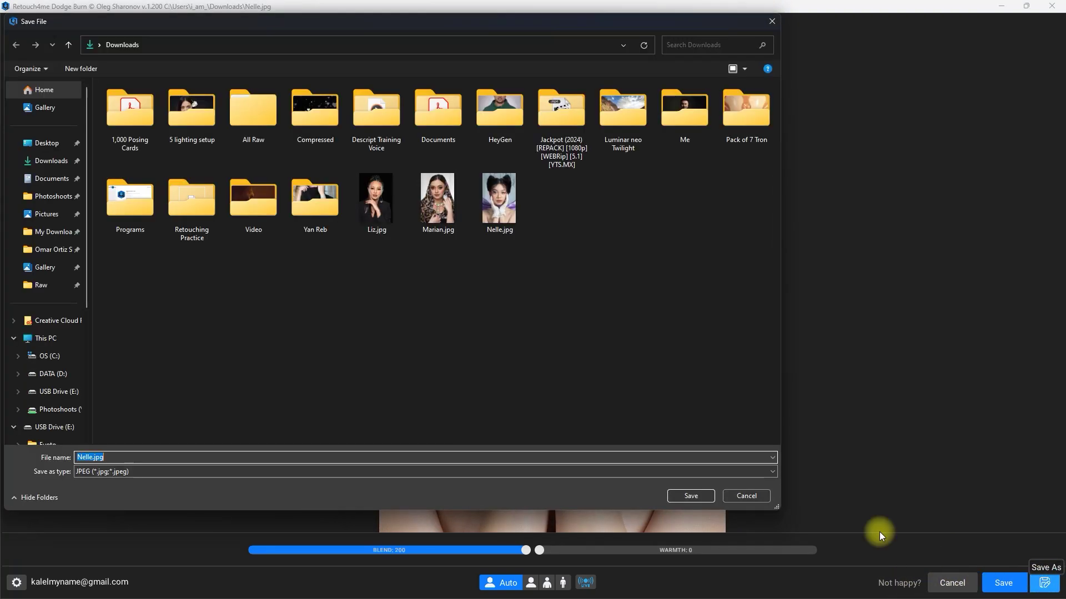
pyautogui.press('Return')
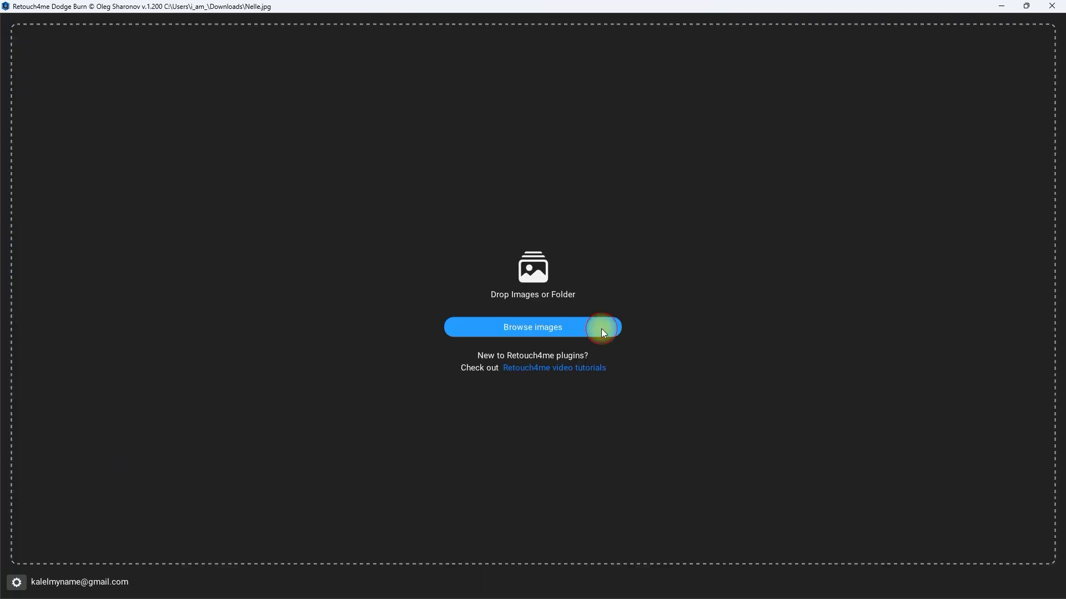
pyautogui.click(602, 329)
pyautogui.click(389, 272)
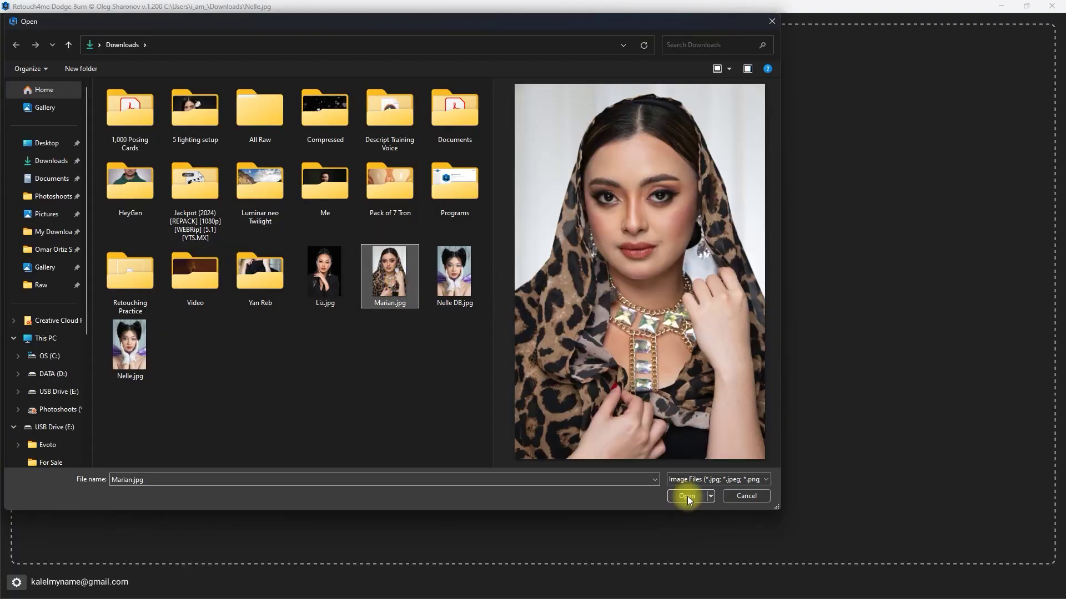
pyautogui.click(689, 495)
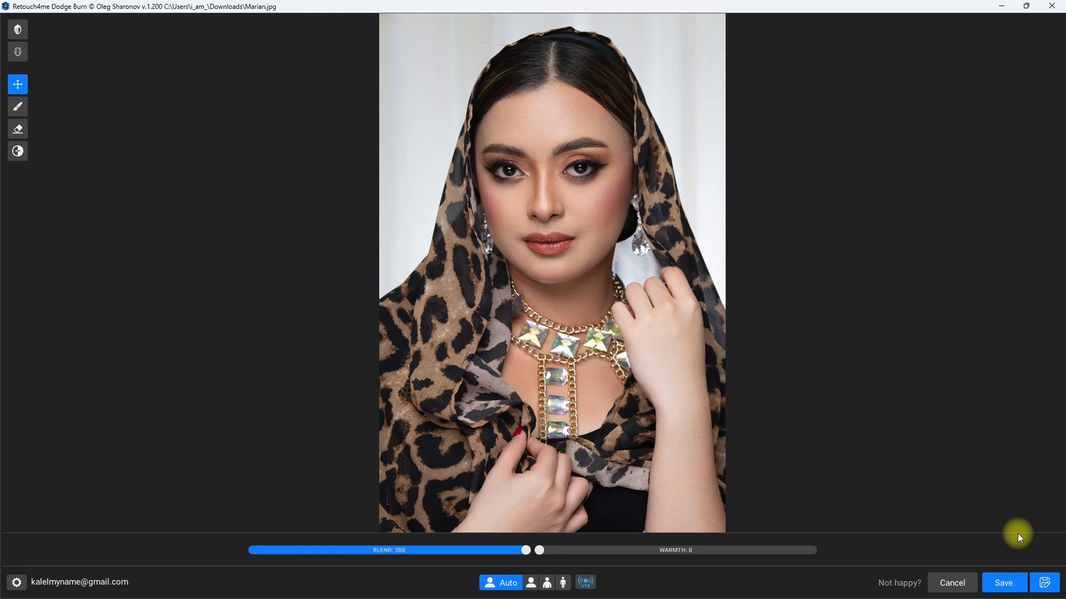
pyautogui.click(19, 29)
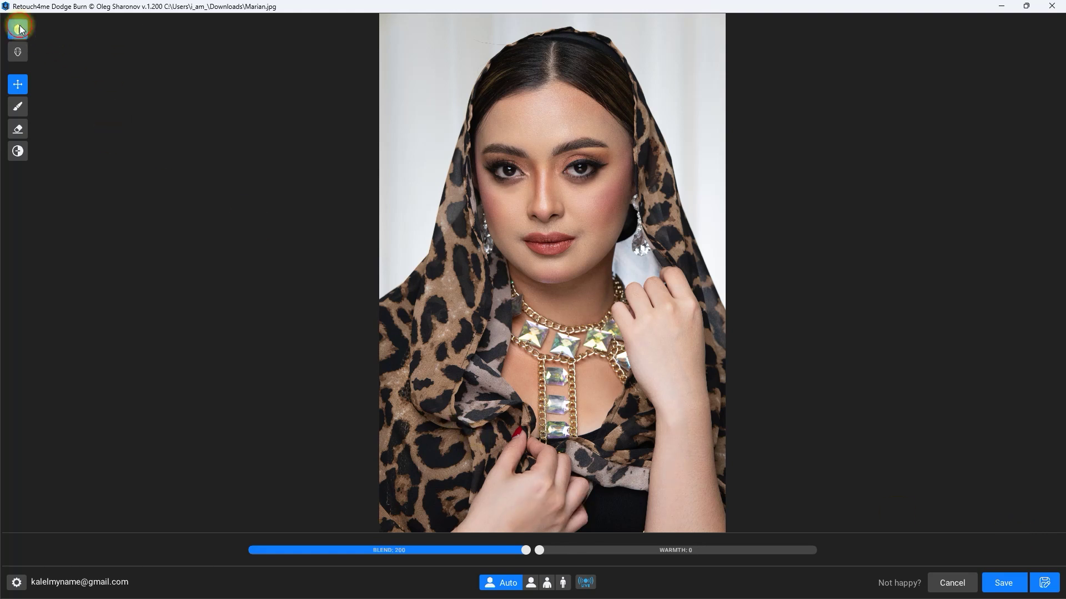
pyautogui.click(19, 30)
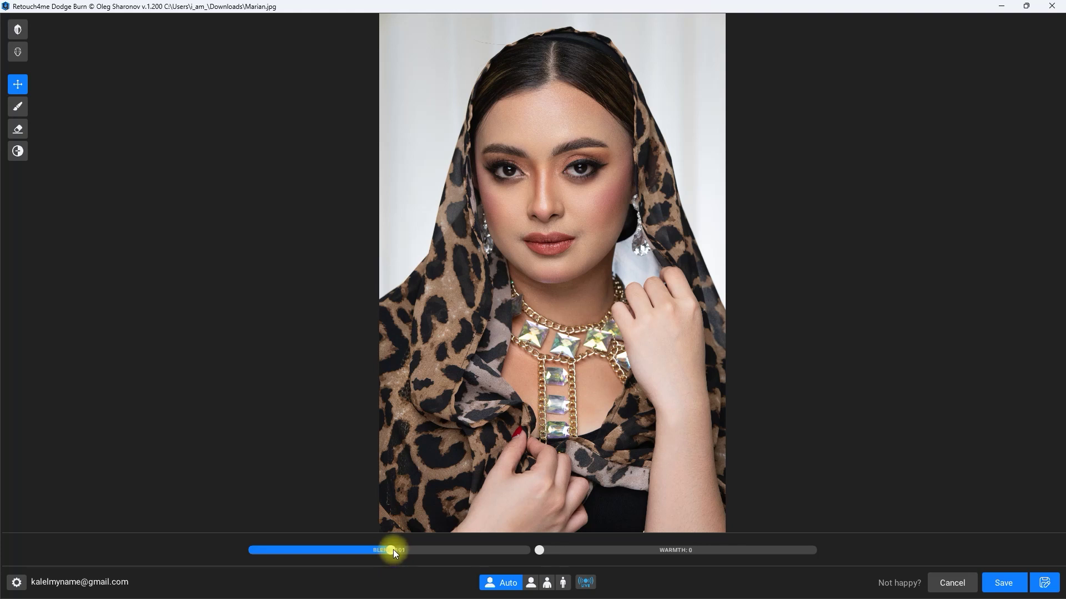
pyautogui.click(23, 32)
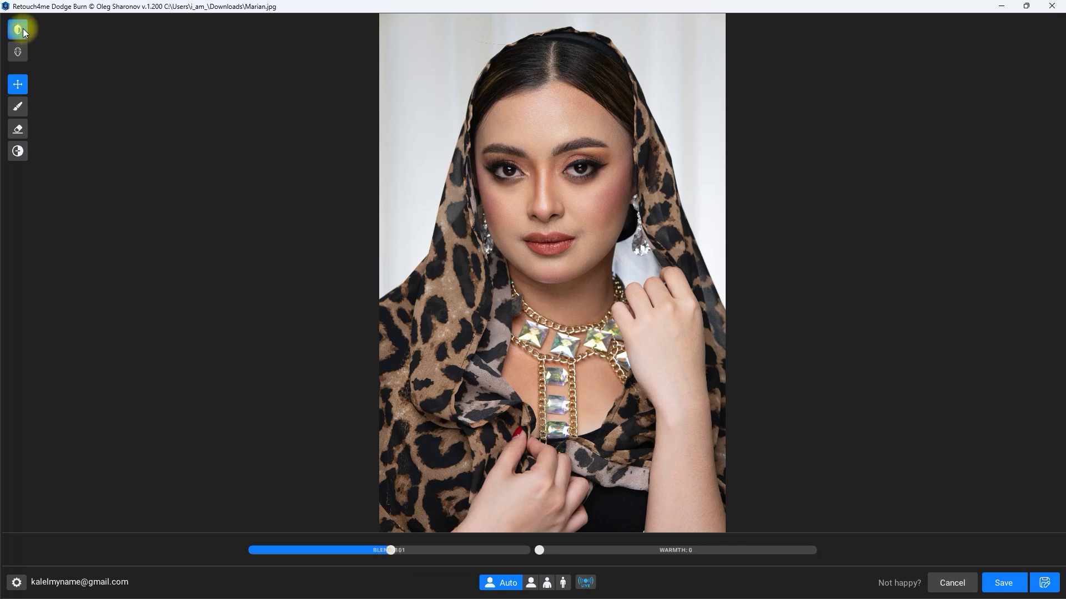
pyautogui.click(22, 31)
pyautogui.click(22, 31)
pyautogui.click(22, 32)
pyautogui.scroll(3, 622, 405)
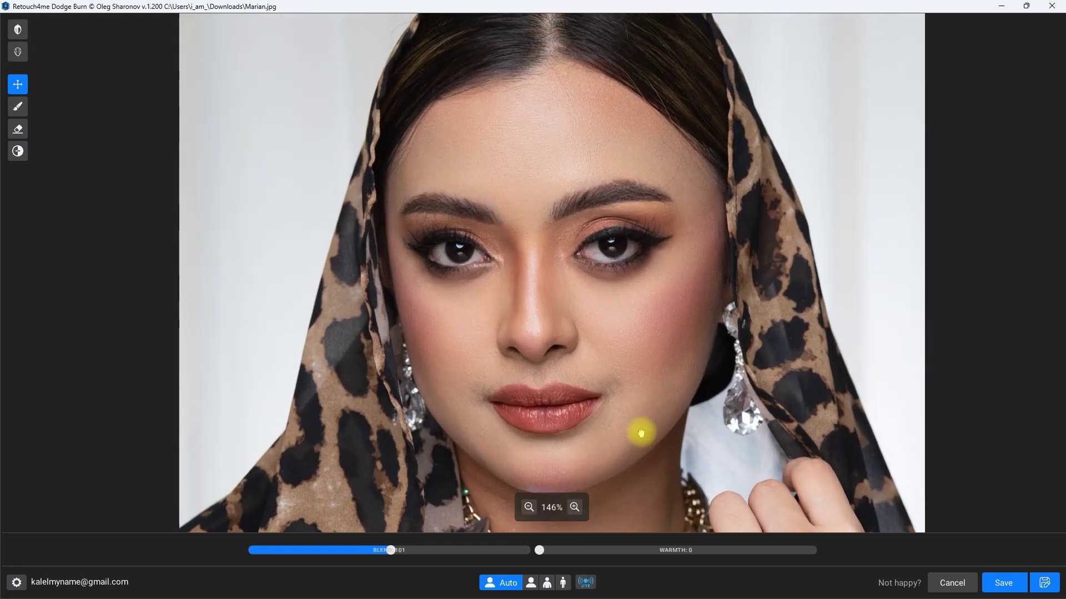
pyautogui.click(16, 29)
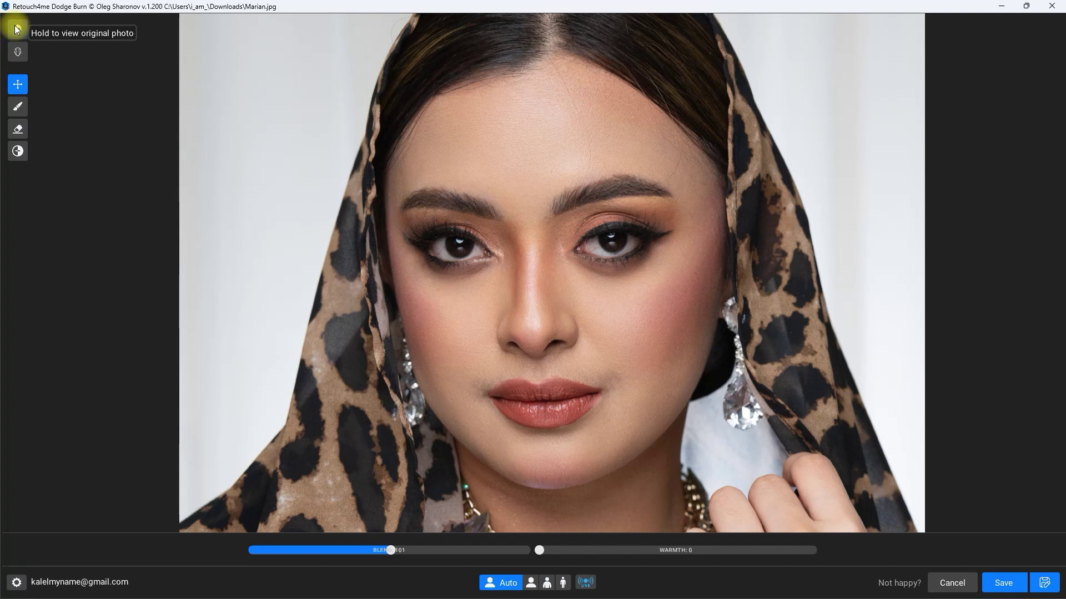
pyautogui.click(15, 29)
pyautogui.click(16, 30)
# - Raise Marian's blend to its maximum of 200 and compare with the original
pyautogui.moveTo(390, 550); pyautogui.dragTo(575, 557)
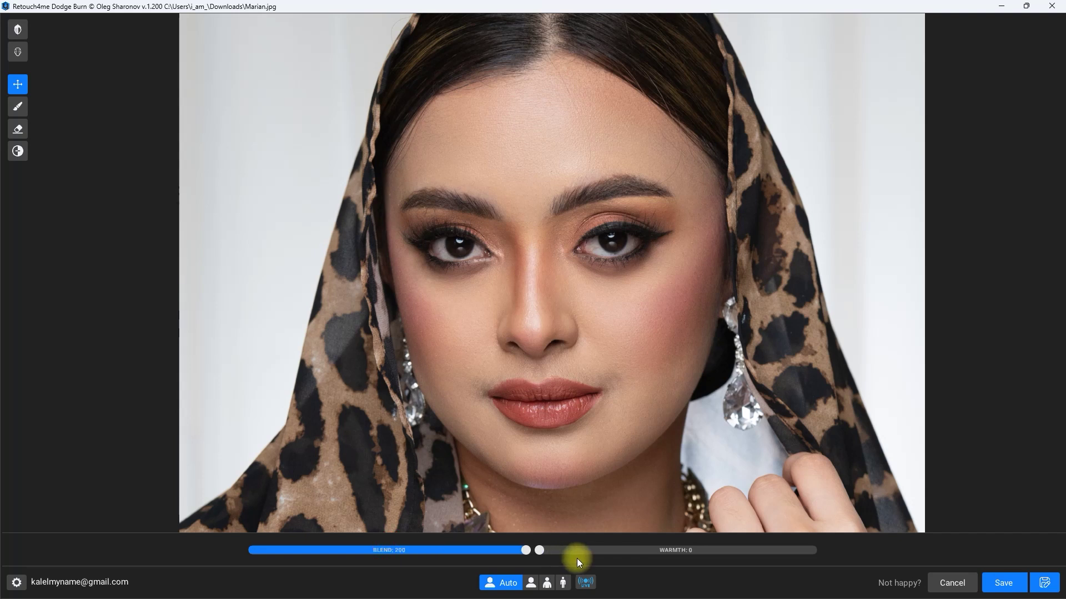
pyautogui.click(18, 30)
pyautogui.click(18, 30)
pyautogui.click(18, 30)
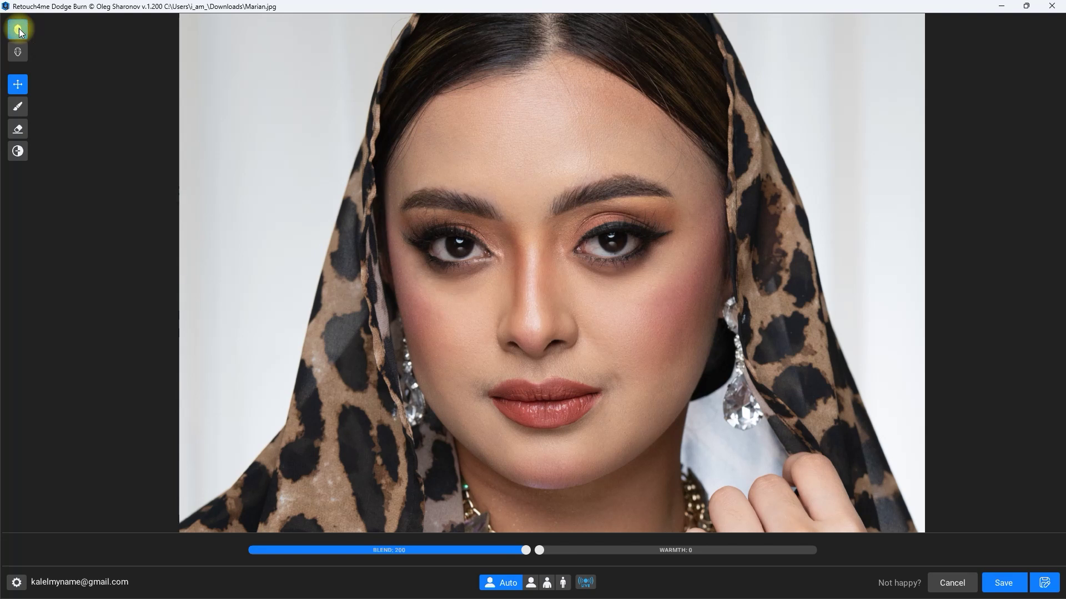
pyautogui.click(18, 30)
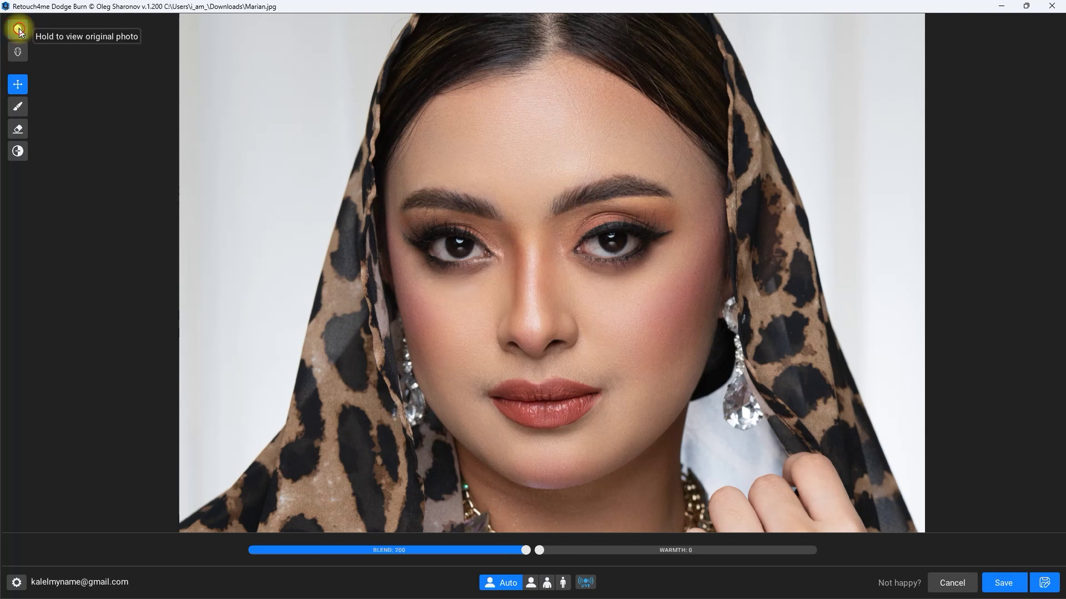
pyautogui.click(18, 30)
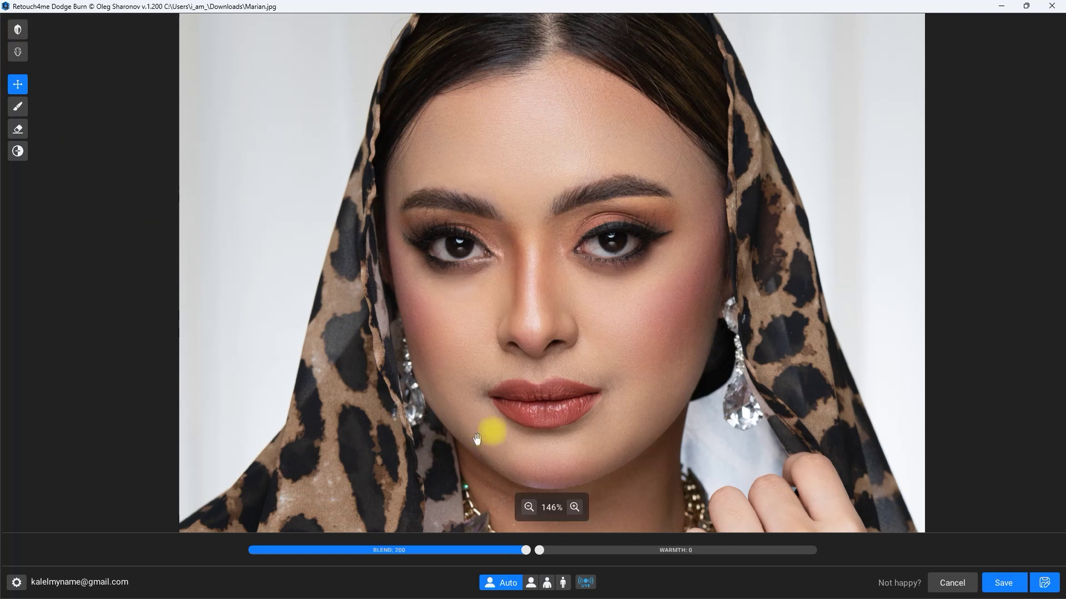
# - Fit the whole photo in the window and compare the retouch against the original again
pyautogui.click(524, 506)
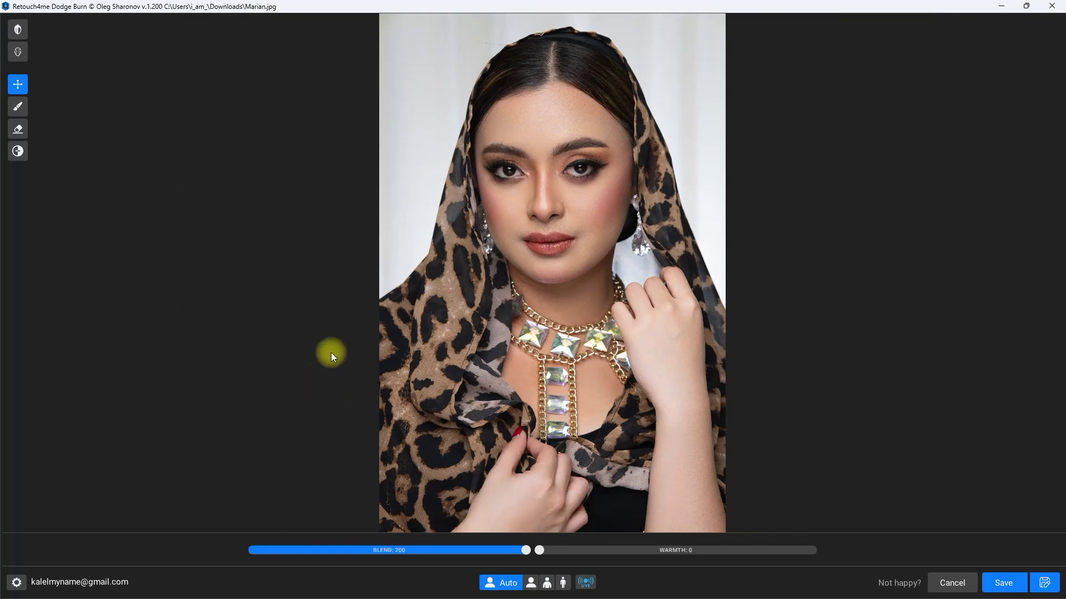
pyautogui.click(24, 32)
pyautogui.click(24, 32)
pyautogui.click(24, 32)
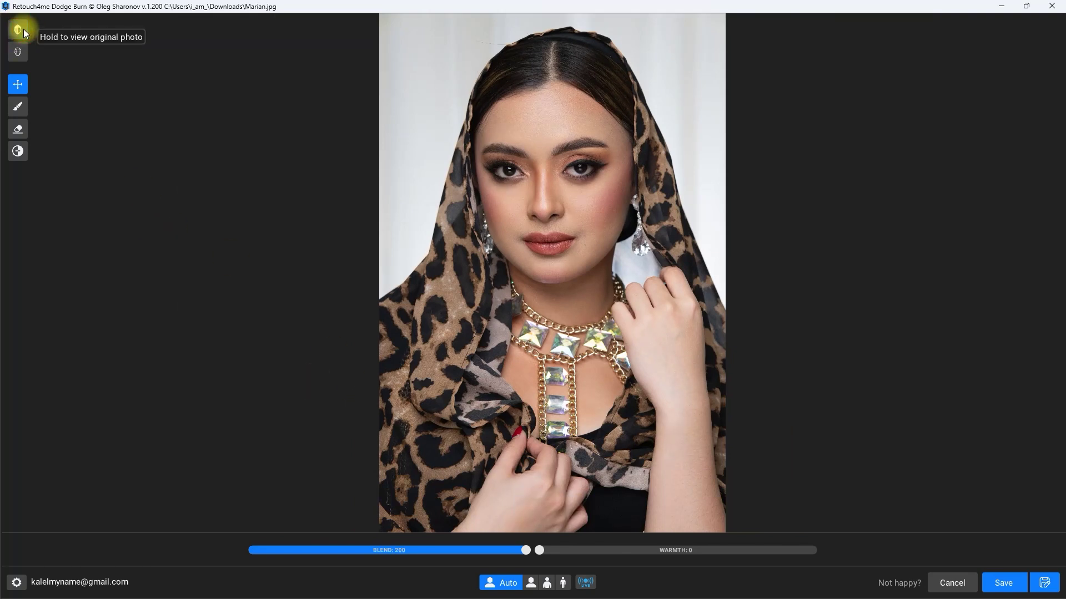
pyautogui.click(24, 32)
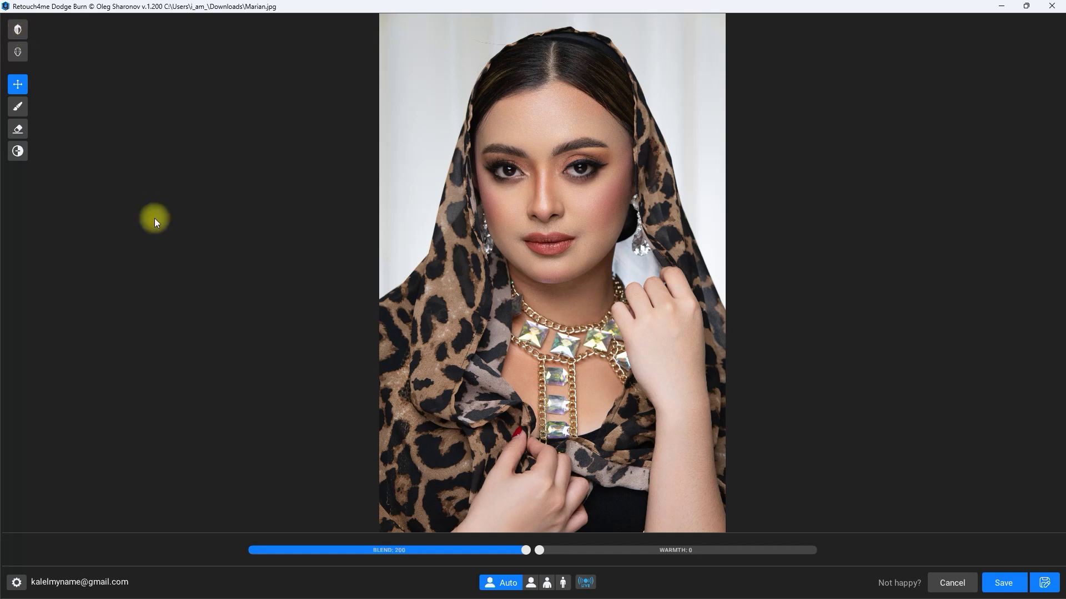
# - Save the result as a new file named Marian DB.jpg
pyautogui.click(1044, 583)
pyautogui.click(105, 458)
pyautogui.write('DB')
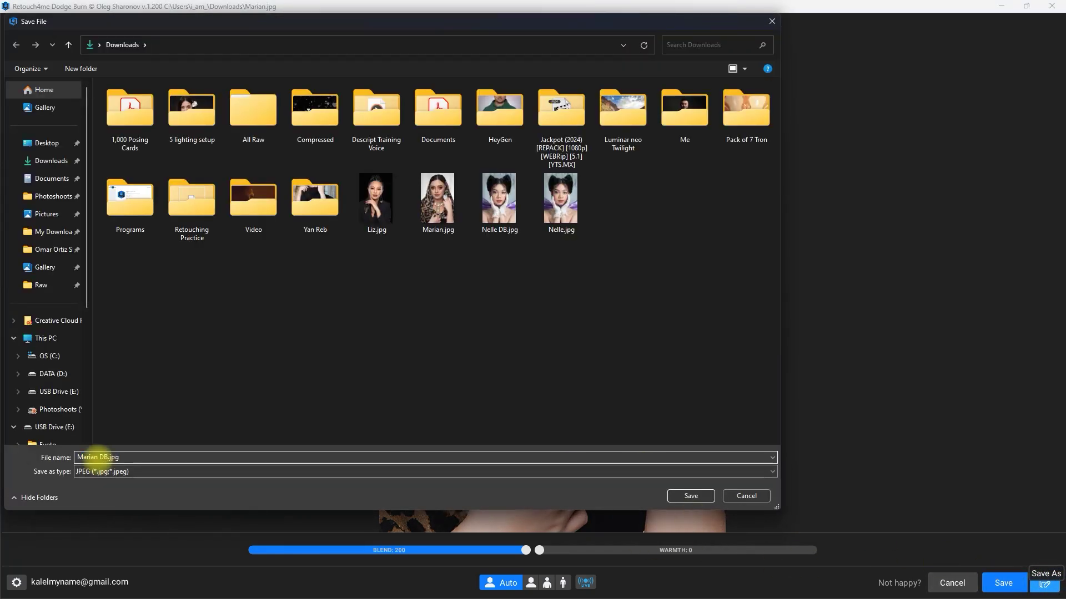
pyautogui.press('Return')
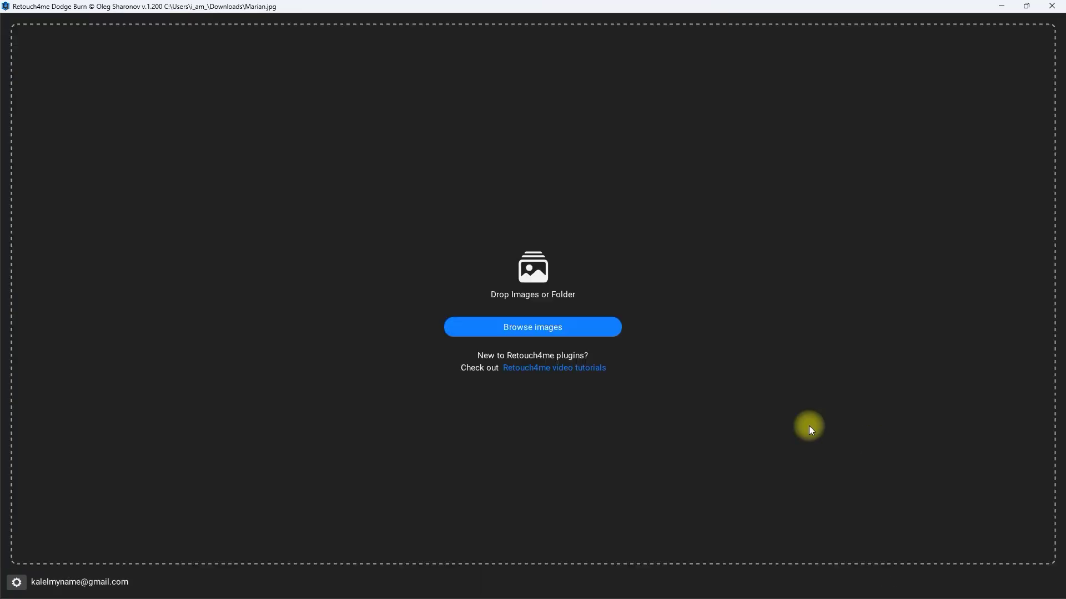
# - Load Liz.jpg from the Downloads folder for processing
pyautogui.click(595, 326)
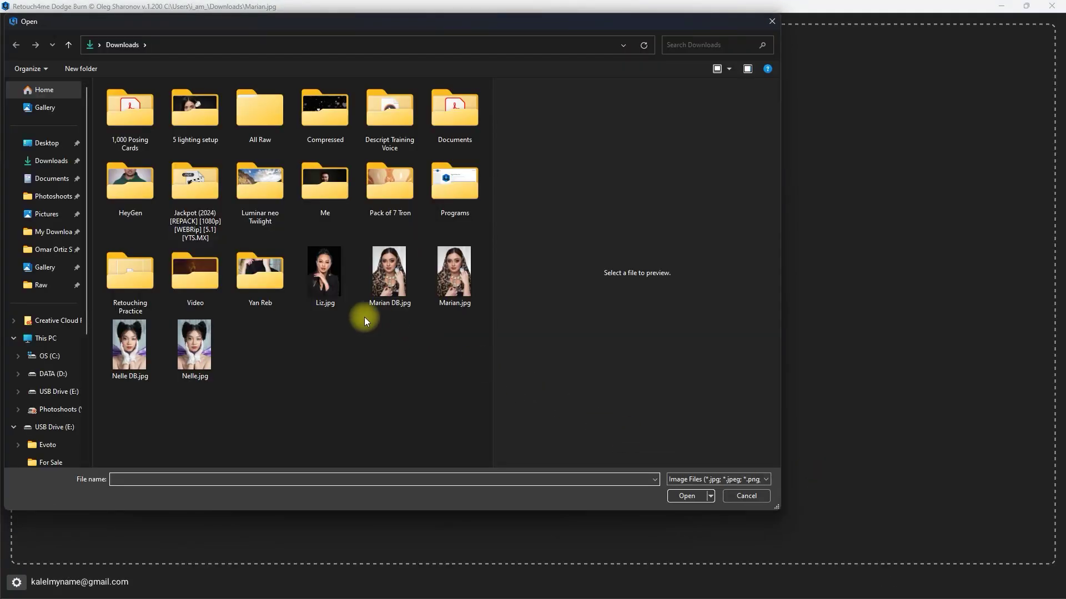
pyautogui.click(327, 275)
pyautogui.click(685, 495)
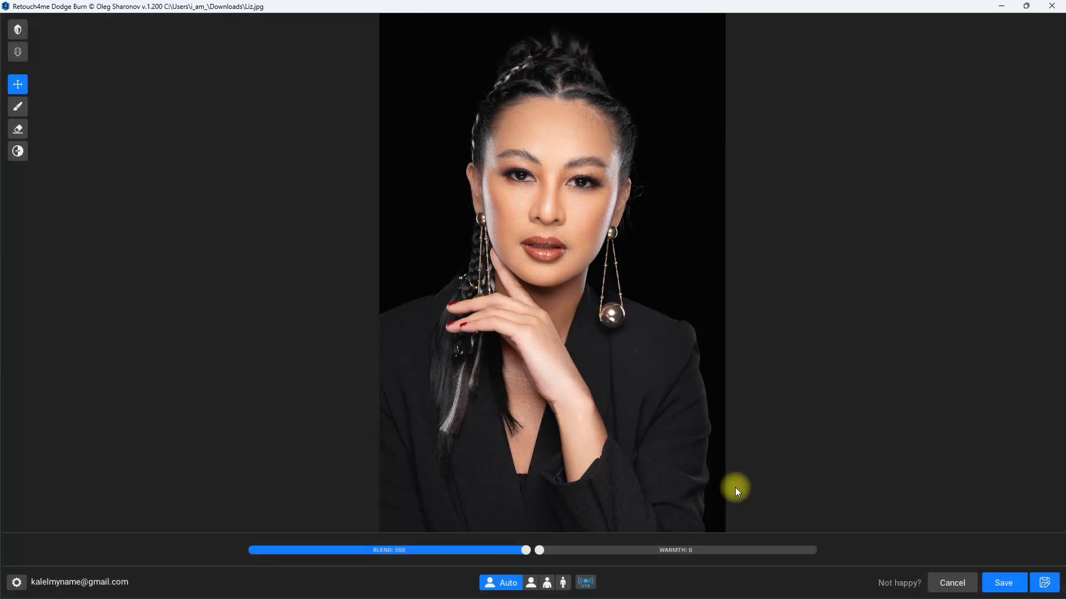
pyautogui.click(20, 31)
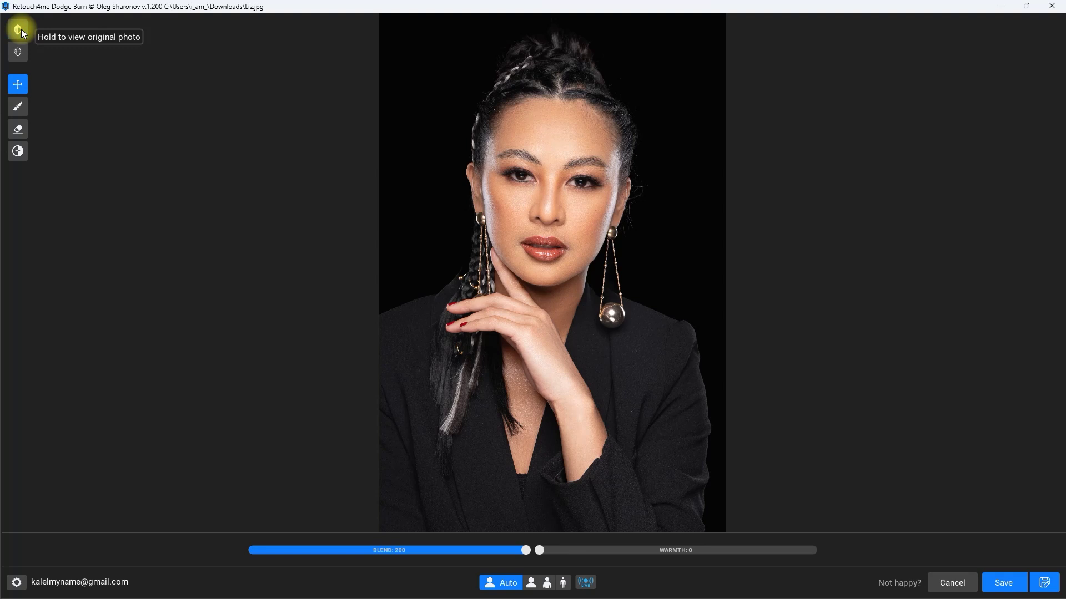
pyautogui.click(22, 30)
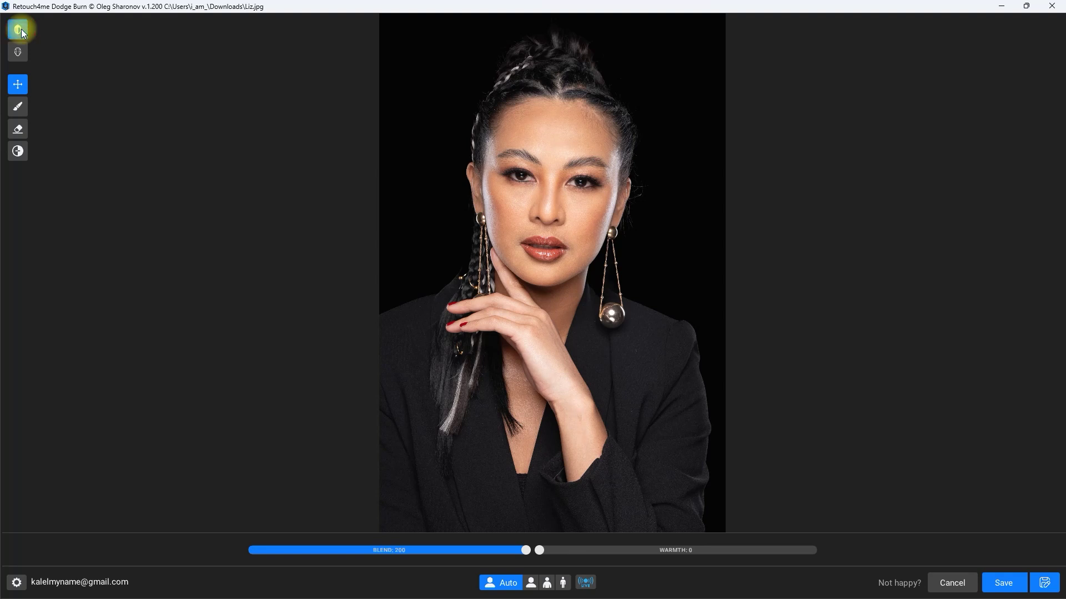
pyautogui.click(22, 32)
pyautogui.scroll(4, 566, 191)
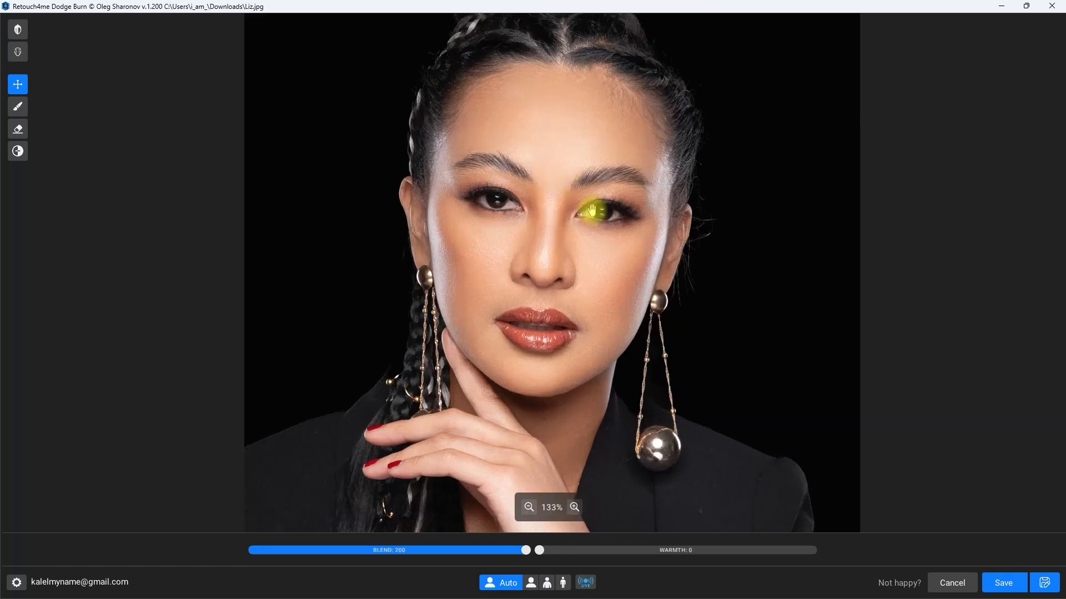
pyautogui.scroll(2, 601, 217)
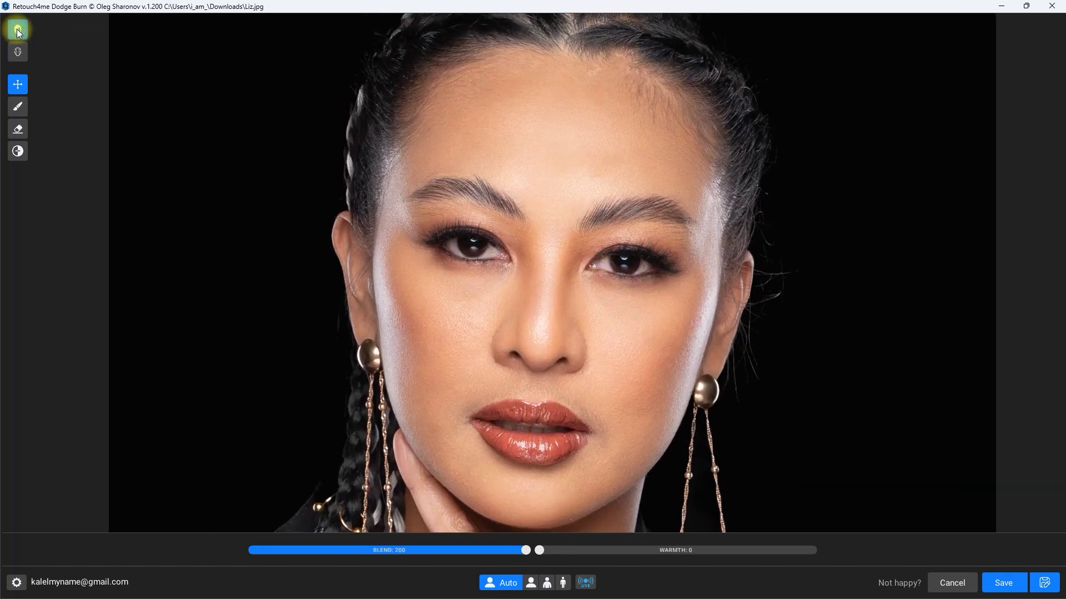
pyautogui.click(19, 32)
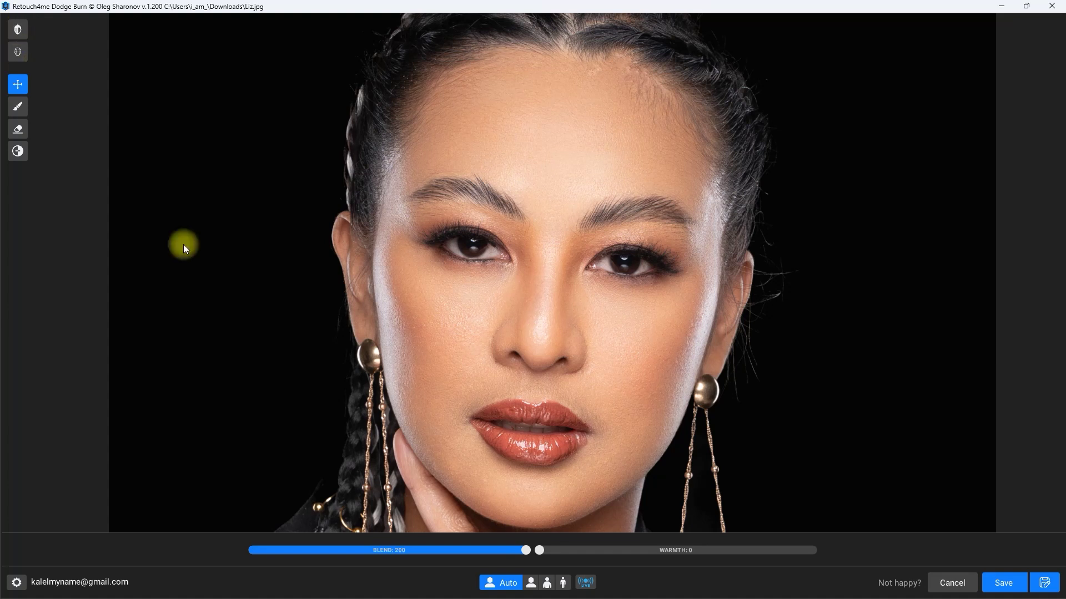
pyautogui.moveTo(525, 552); pyautogui.dragTo(389, 558)
pyautogui.click(19, 31)
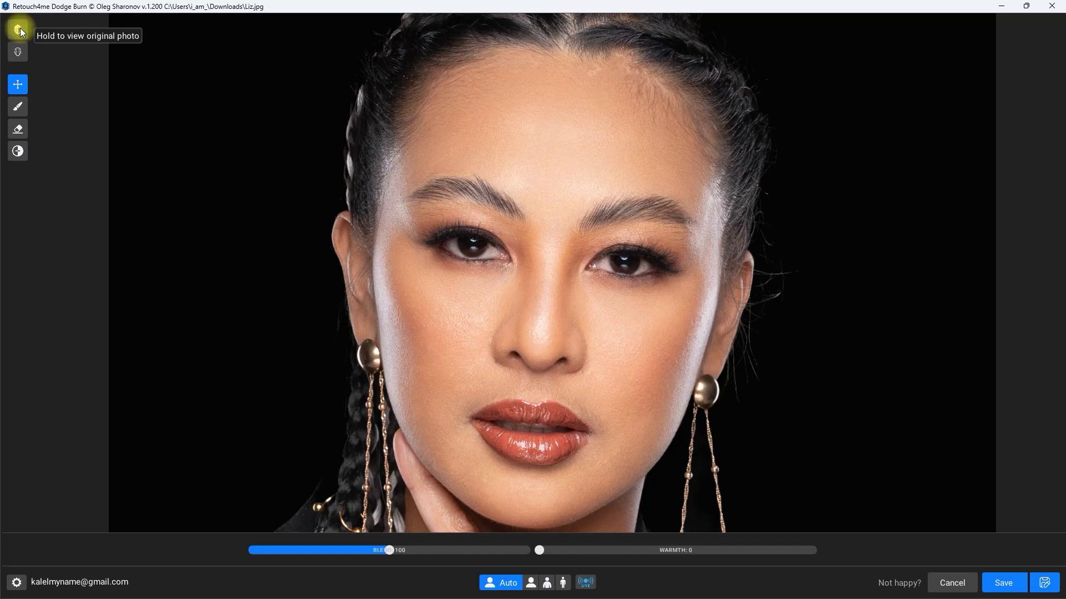
pyautogui.click(20, 30)
pyautogui.click(20, 30)
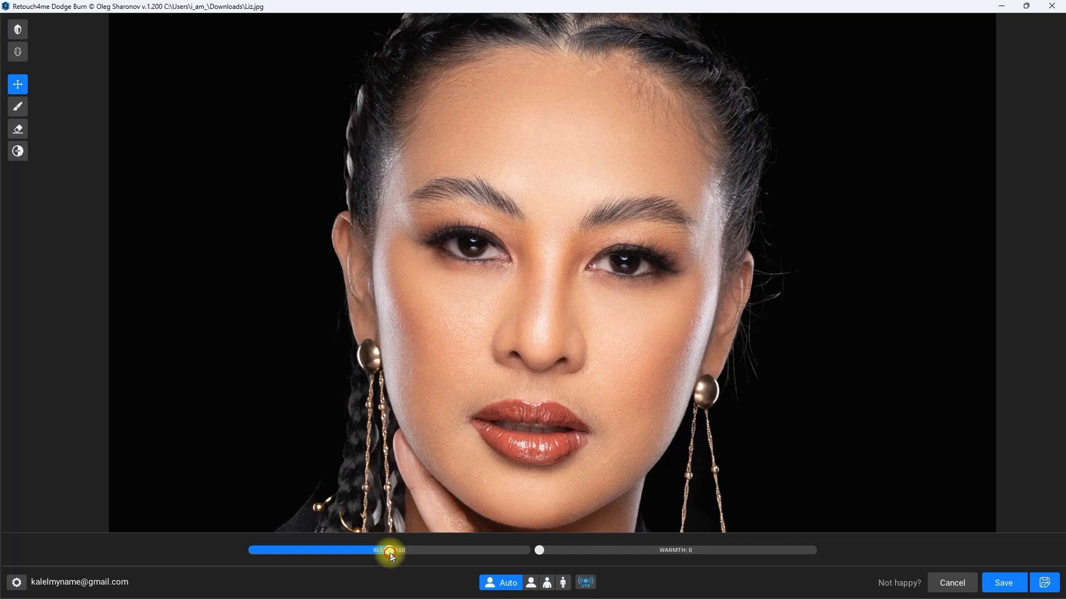
pyautogui.moveTo(389, 552); pyautogui.dragTo(527, 552)
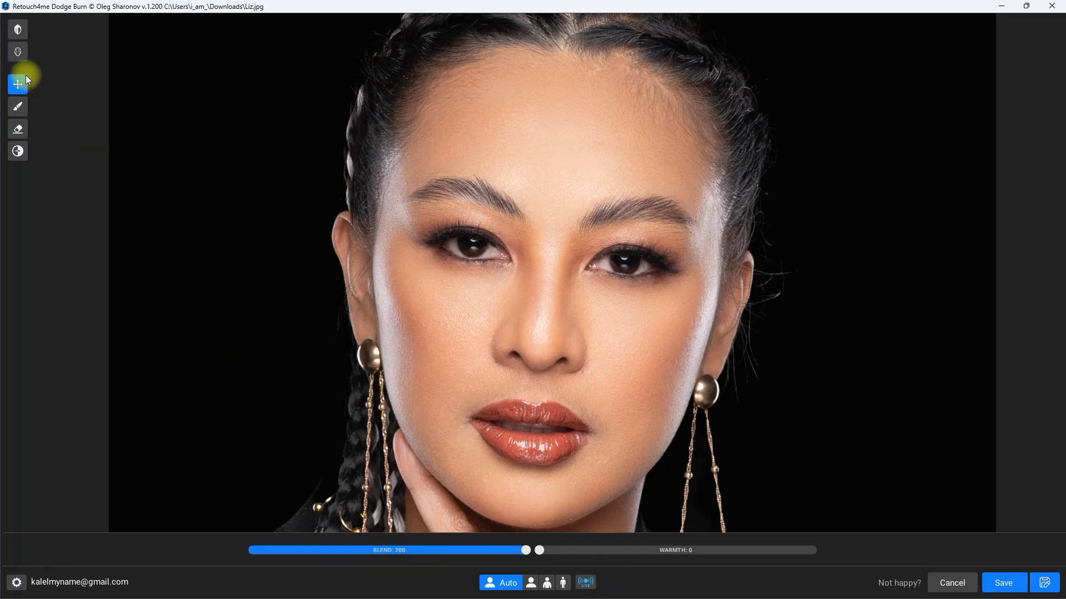
pyautogui.click(19, 31)
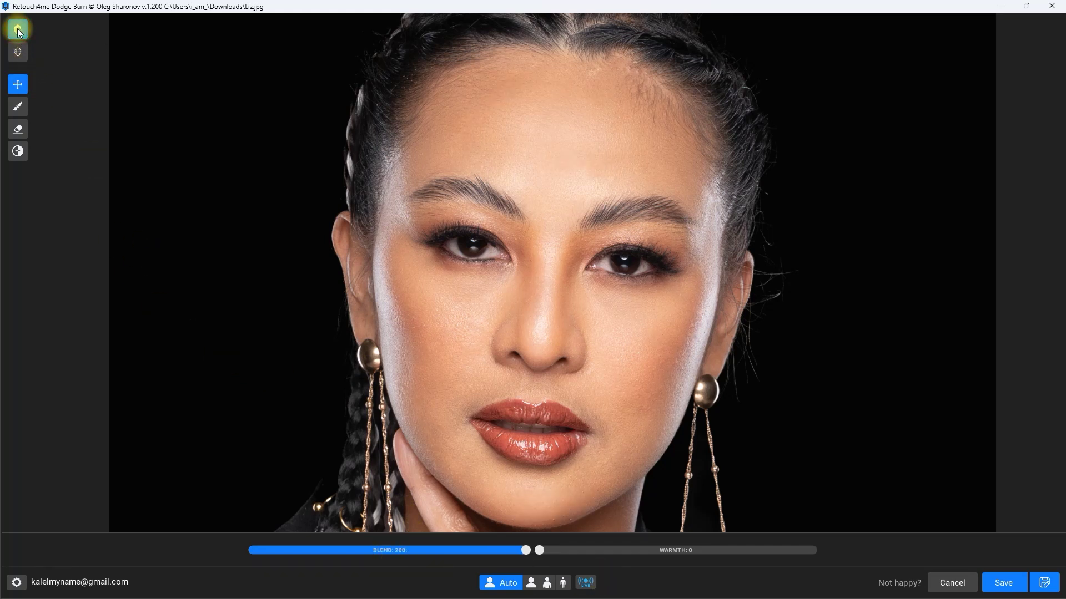
pyautogui.click(18, 32)
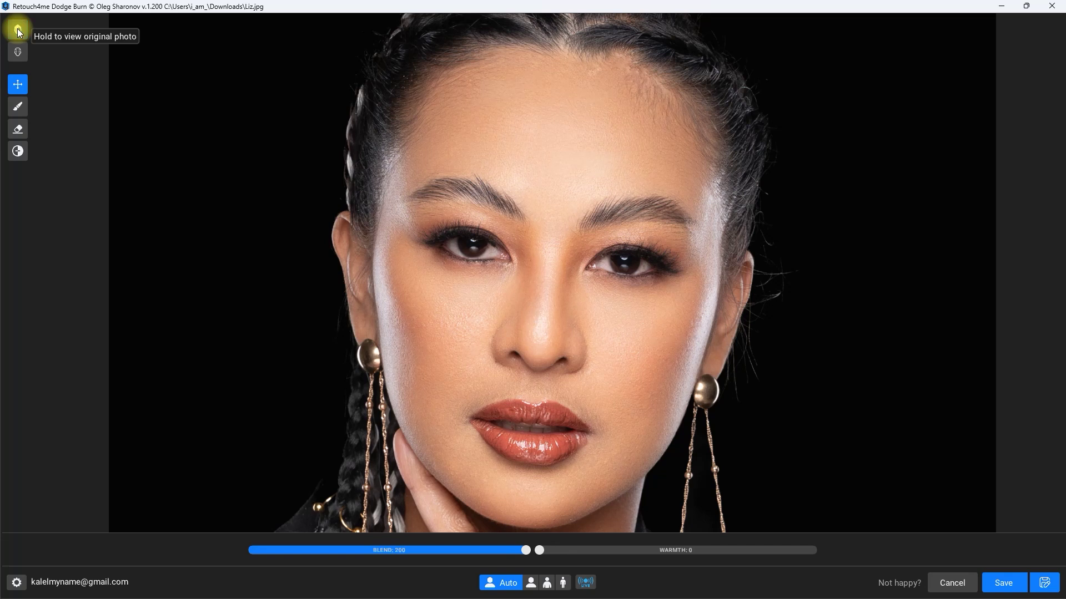
pyautogui.click(18, 32)
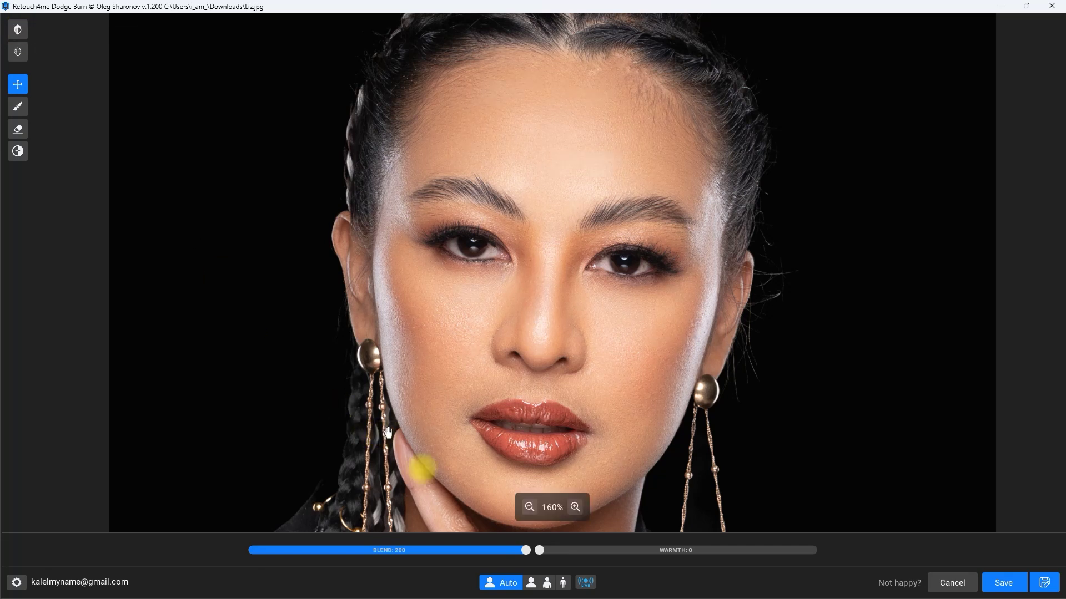
pyautogui.click(529, 508)
pyautogui.click(20, 33)
pyautogui.click(19, 32)
pyautogui.click(20, 33)
pyautogui.click(20, 33)
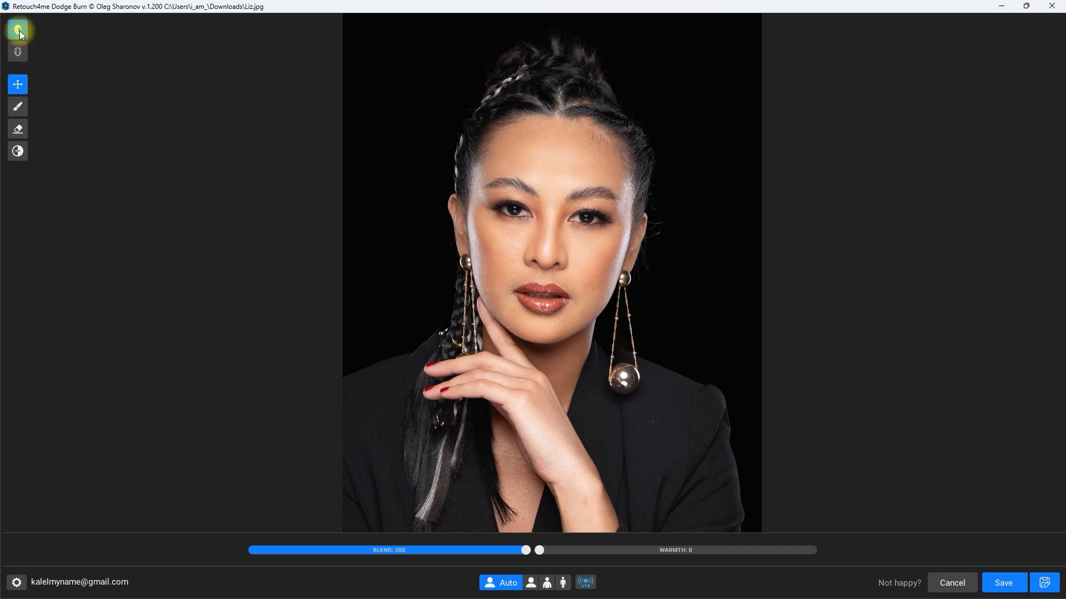
pyautogui.click(1043, 593)
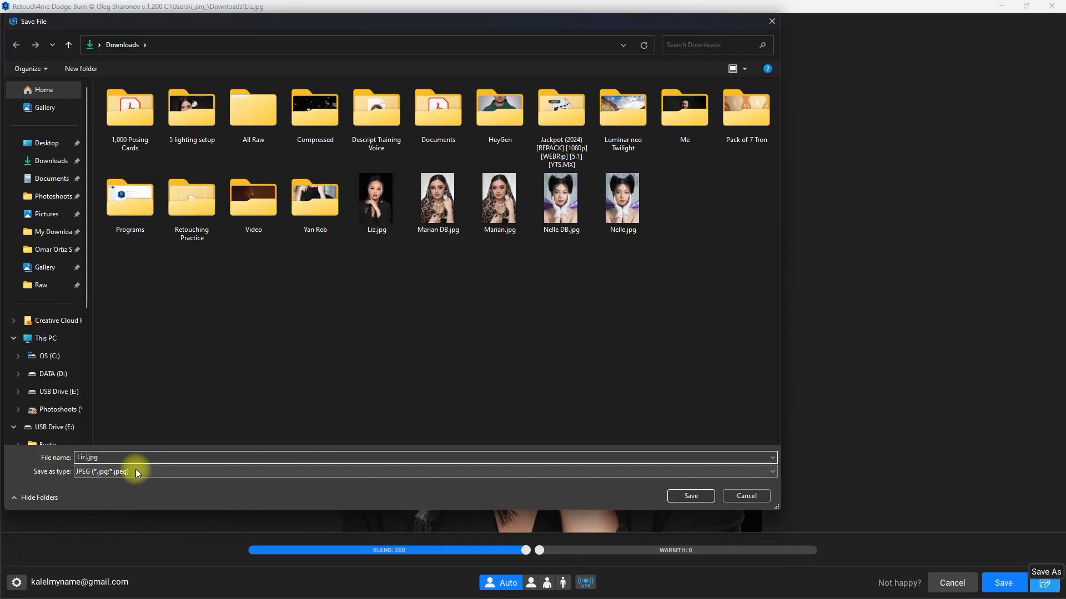
# - Save Liz's retouch as Liz DB.jpg, close the photo, and bring up the Dodge Burn product web page
pyautogui.click(691, 495)
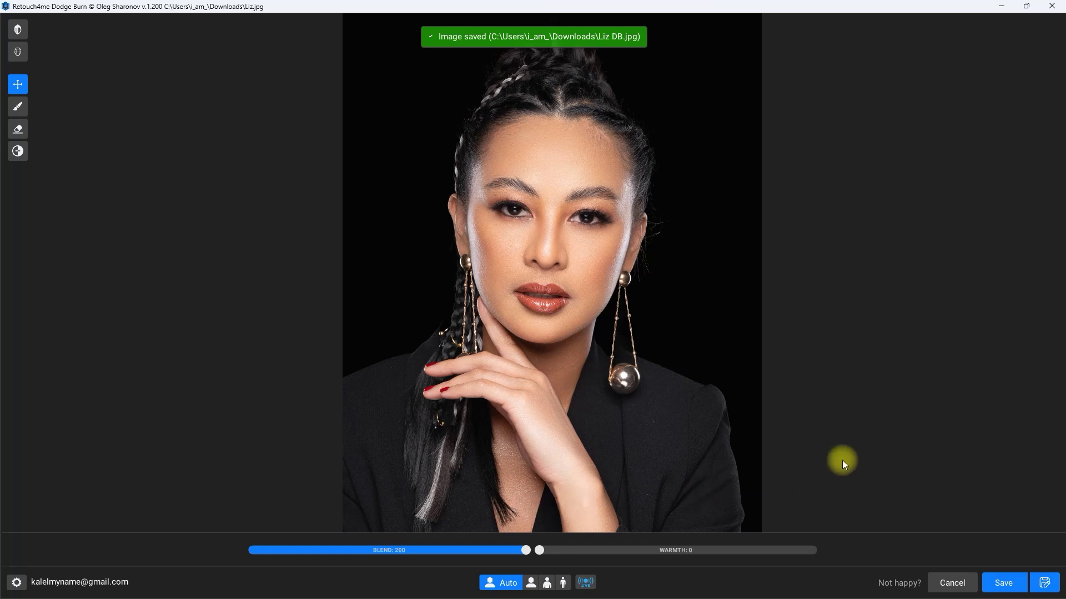
pyautogui.click(950, 575)
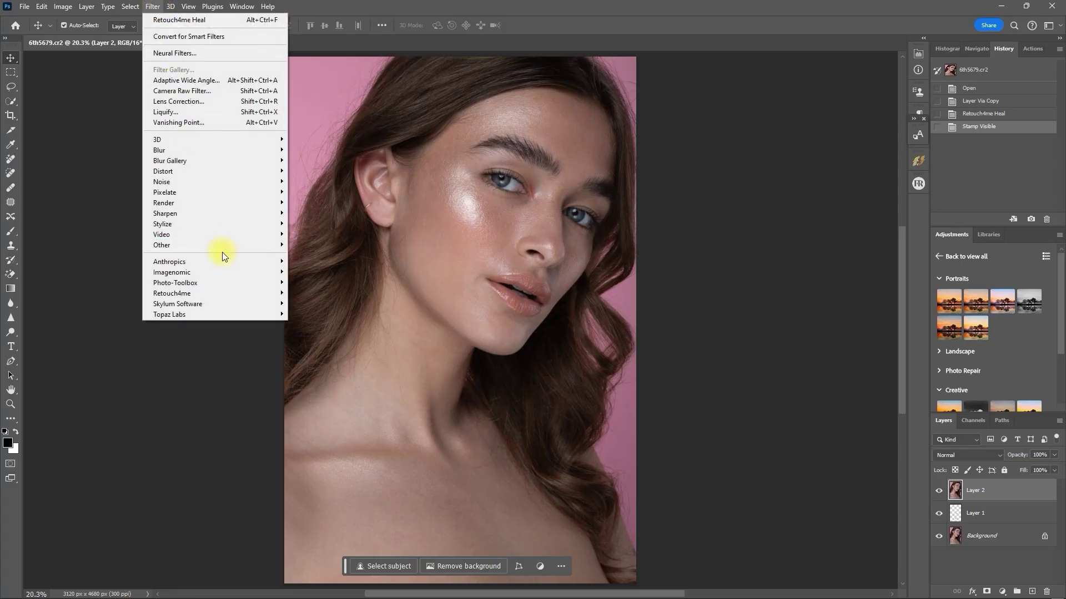
pyautogui.moveTo(235, 291)
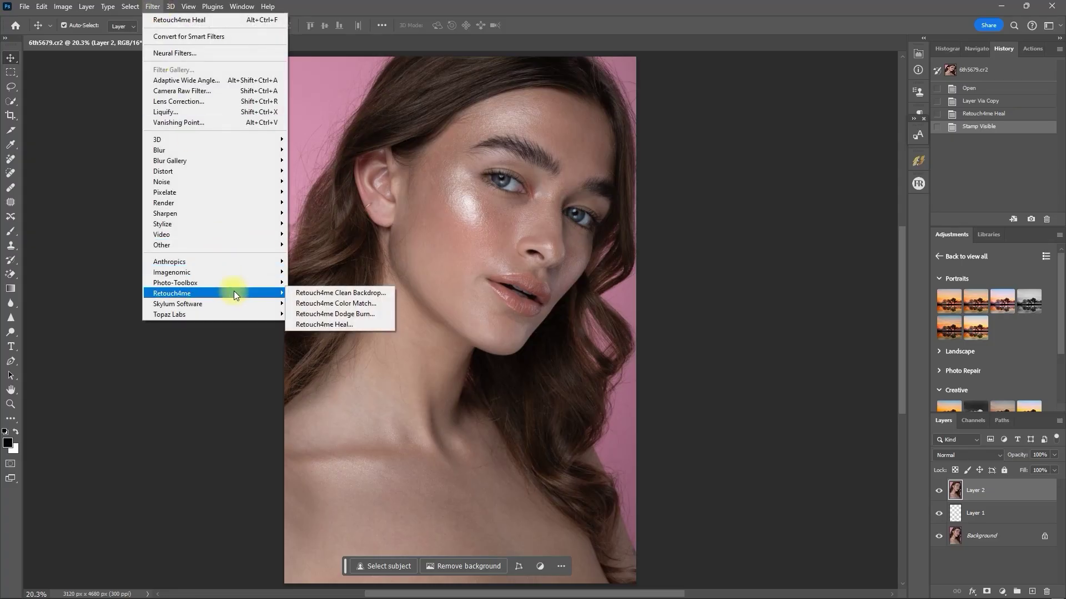
pyautogui.click(380, 312)
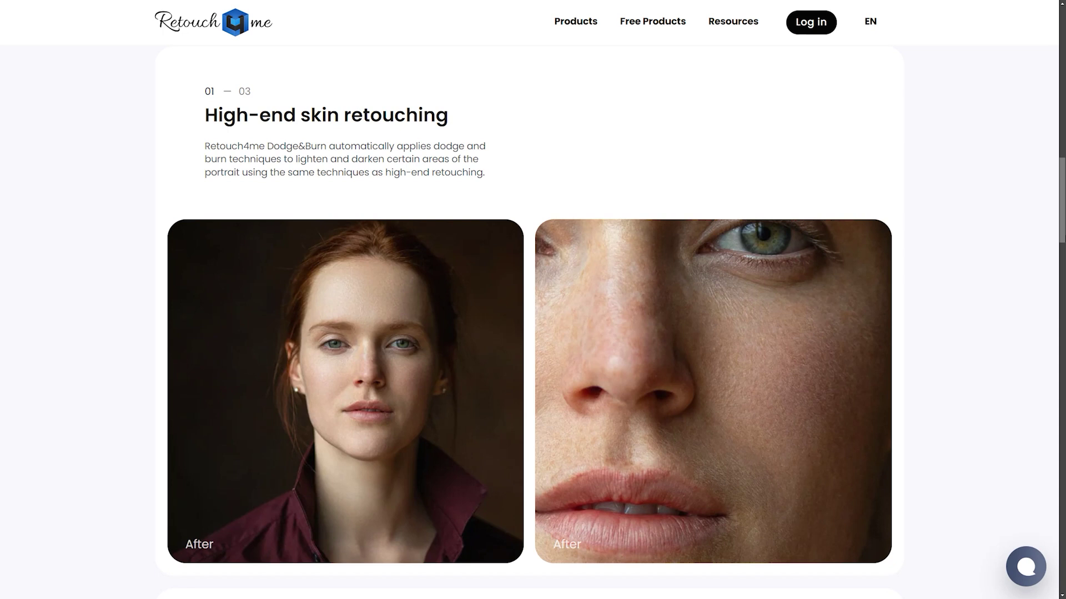
# - Scroll down the Dodge&Burn product page to its third feature, Perfect result with just one click
pyautogui.scroll(-5, 530, 299)
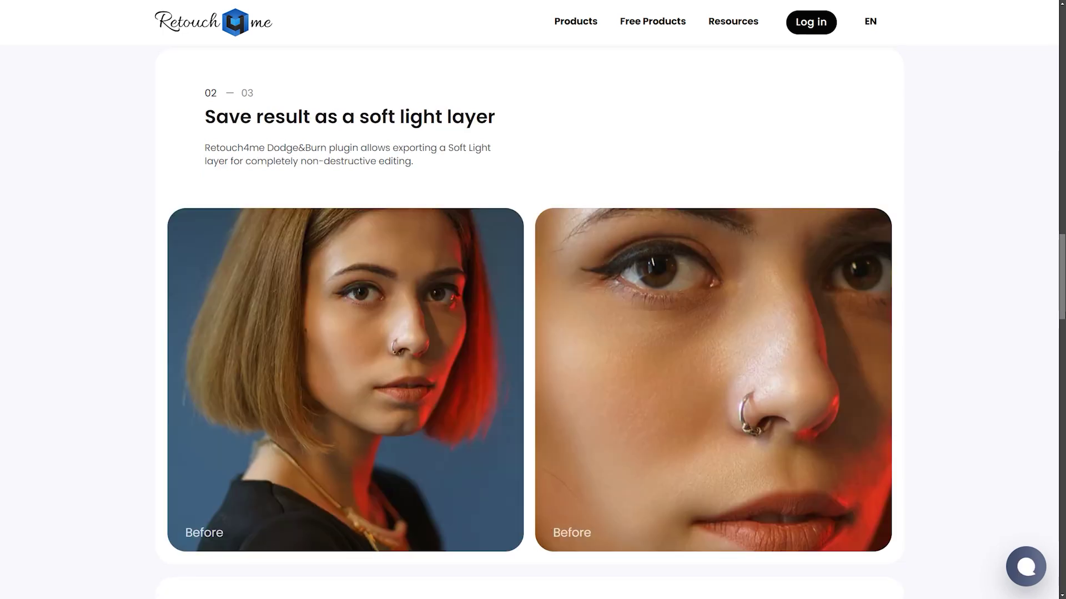
pyautogui.scroll(-3, 1063, 389)
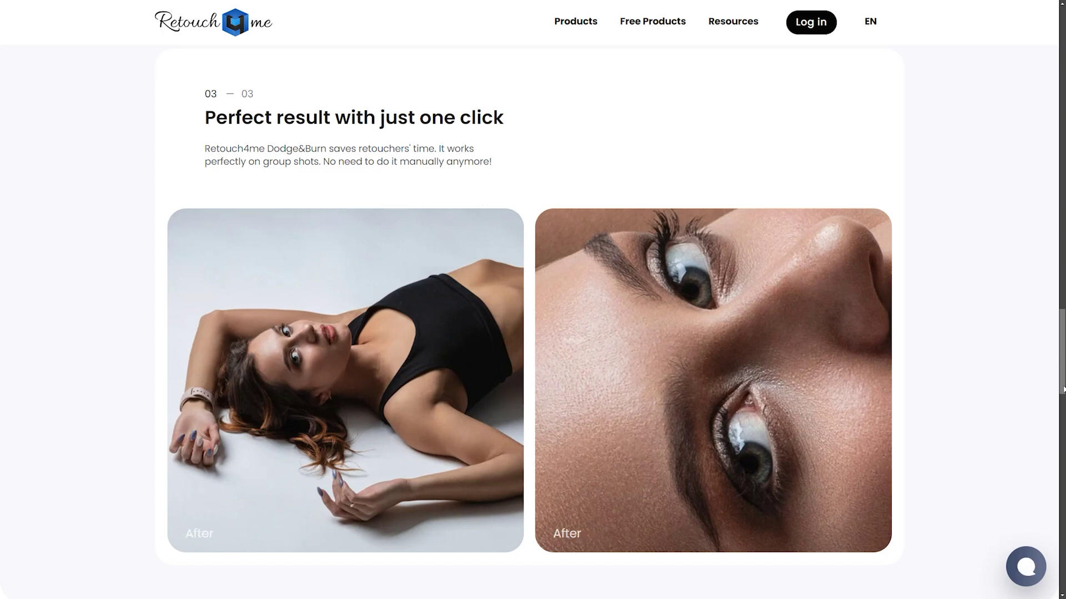
pyautogui.scroll(-5, 1062, 389)
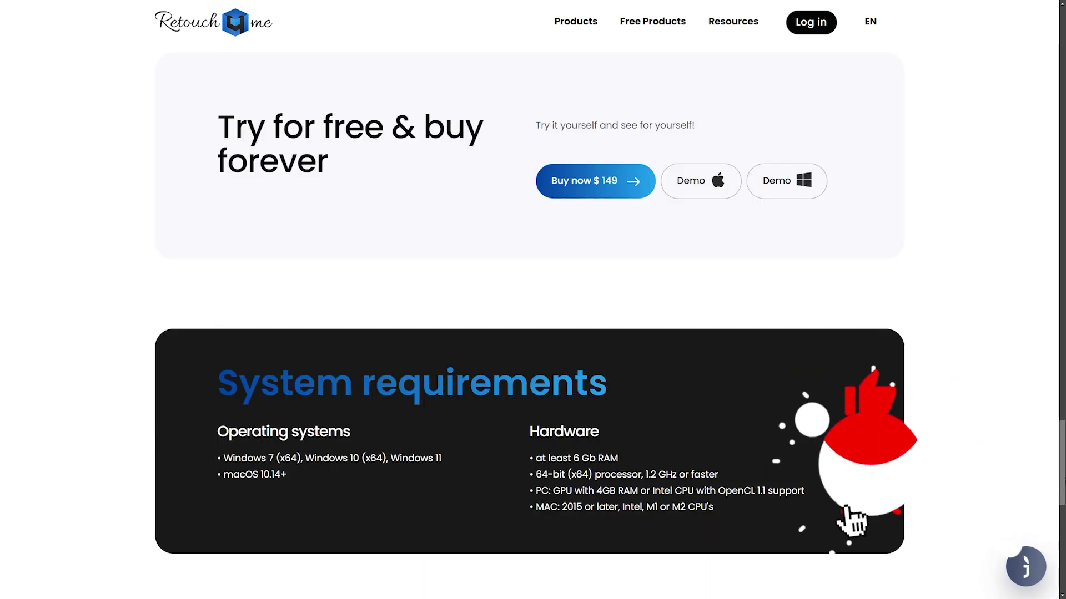